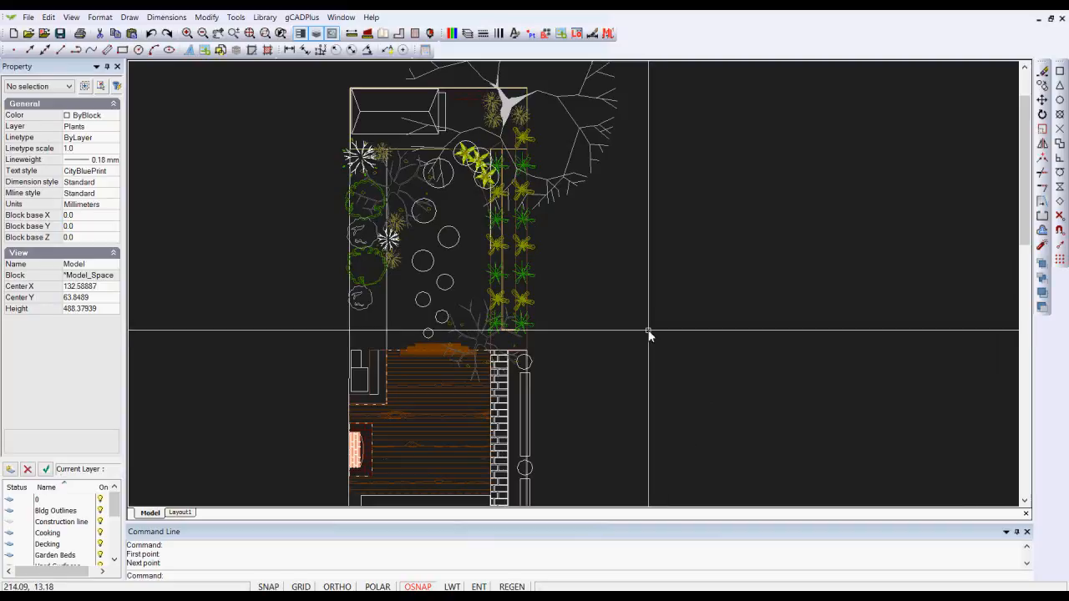
Inspect the properties of the brick hatch and of the filled rectangle beneath it at the deck's edge
{"action": "scroll", "coordinate": [573, 380], "scroll_direction": "down", "scroll_amount": 1}
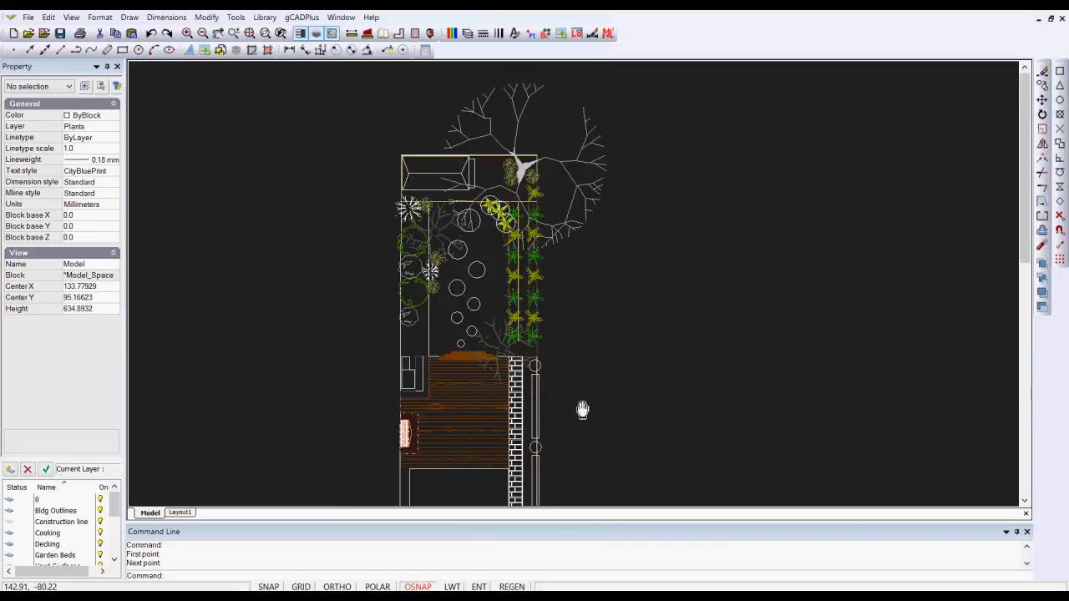
{"action": "middle_click_drag", "start_coordinate": [580, 409], "coordinate": [573, 351]}
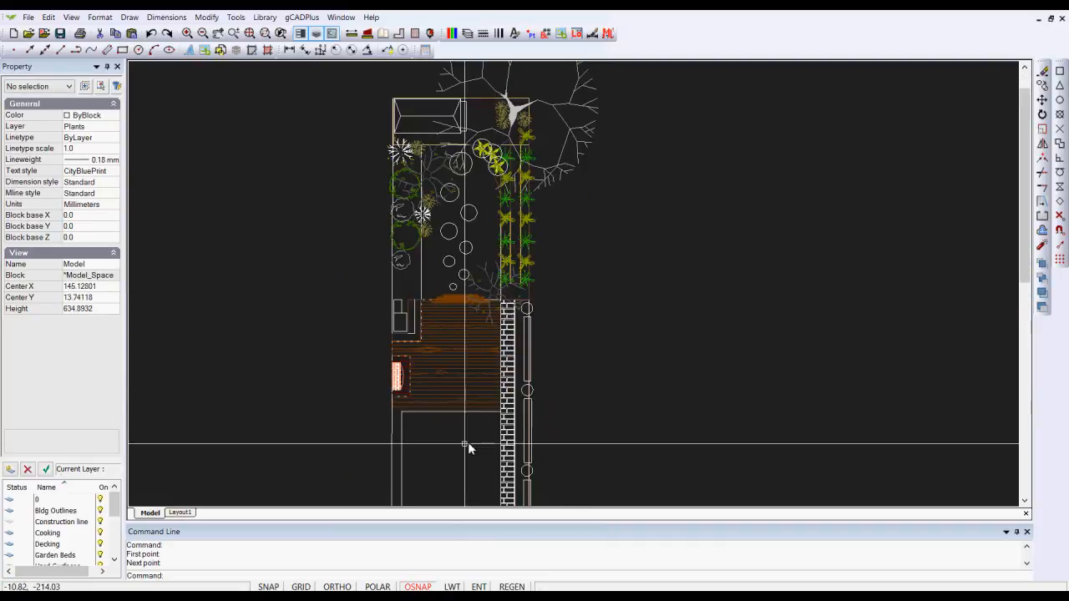
{"action": "scroll", "coordinate": [459, 355], "scroll_direction": "up", "scroll_amount": 2}
{"action": "scroll", "coordinate": [457, 262], "scroll_direction": "down", "scroll_amount": 1}
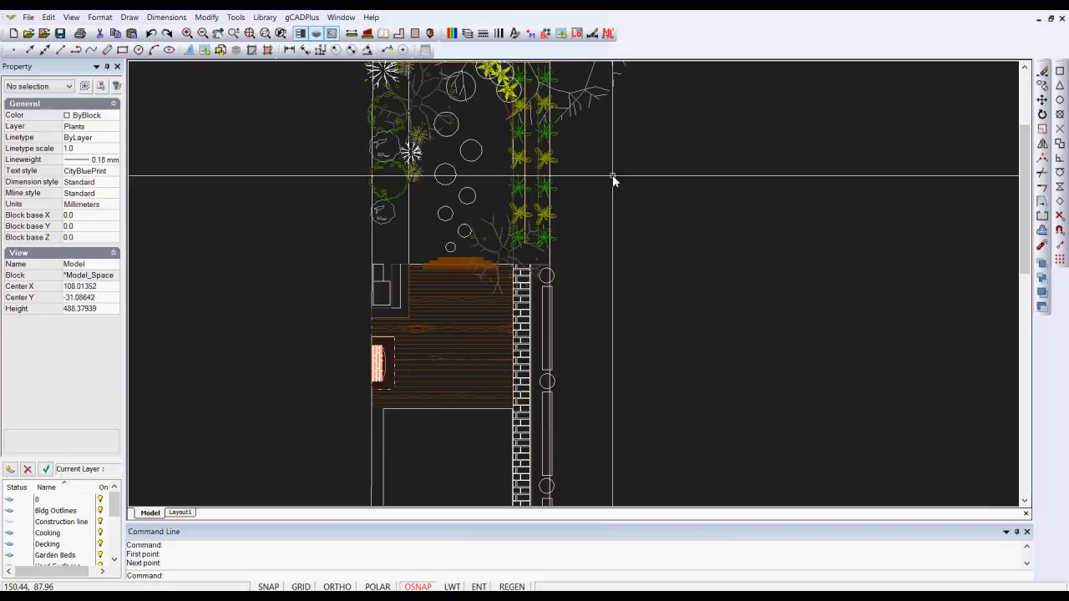
{"action": "scroll", "coordinate": [368, 380], "scroll_direction": "up", "scroll_amount": 4}
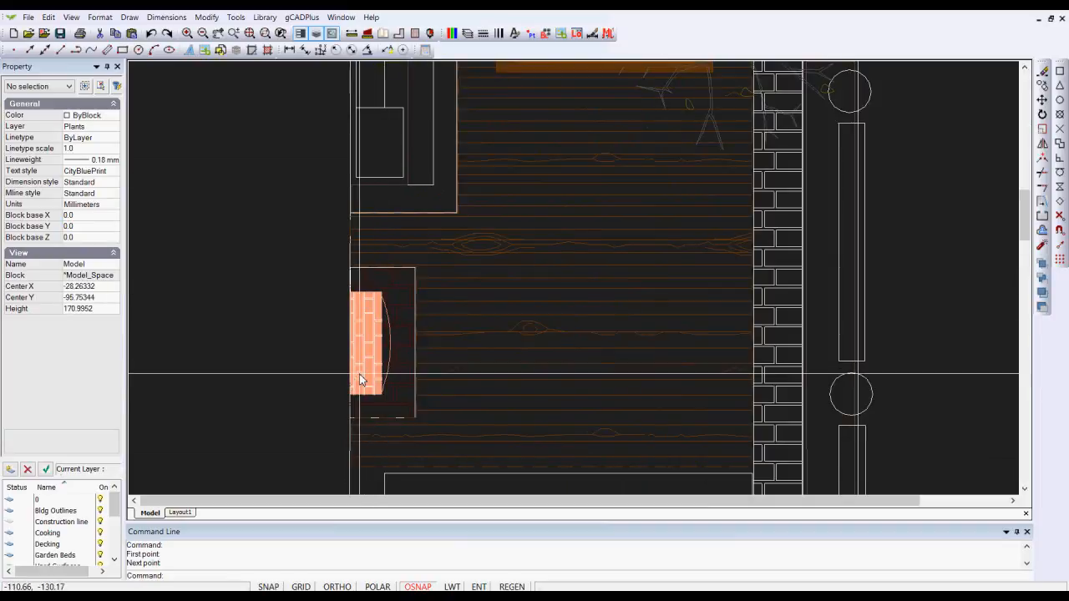
{"action": "left_click", "coordinate": [365, 372]}
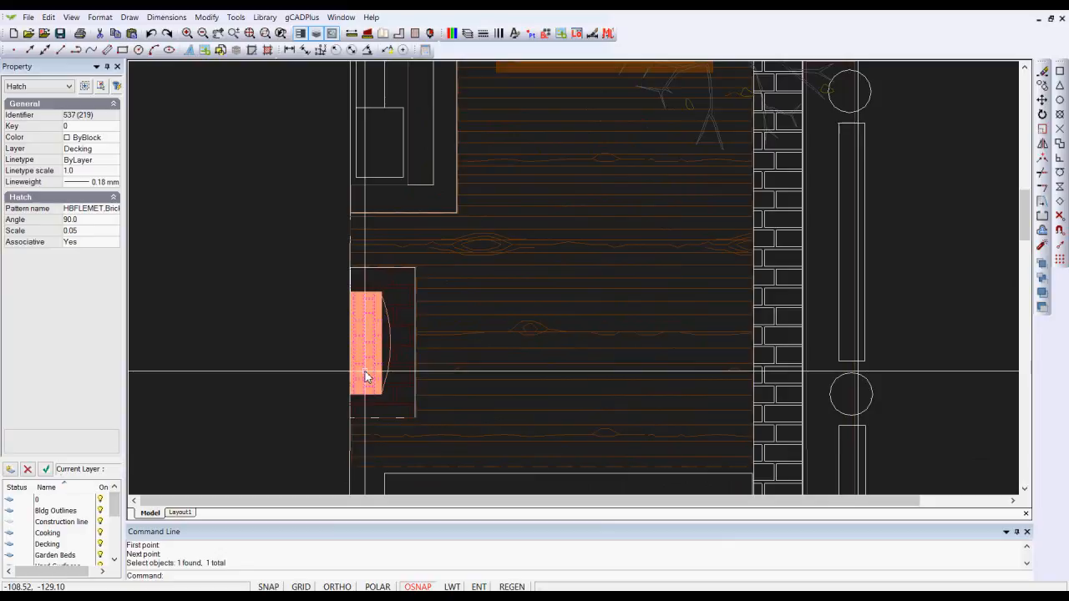
{"action": "key", "text": "Escape"}
{"action": "left_click", "coordinate": [383, 297]}
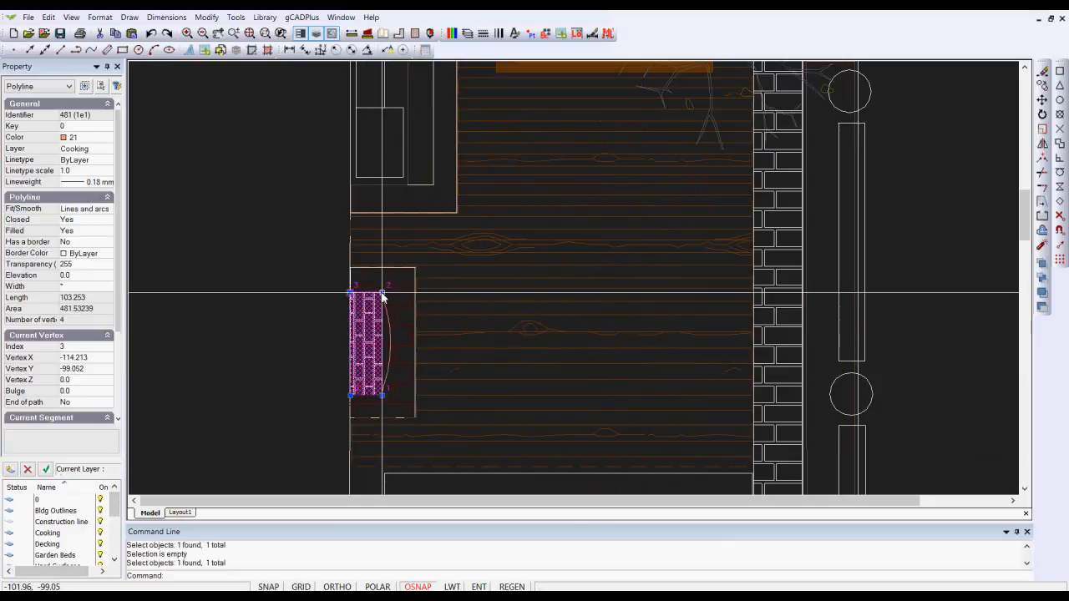
{"action": "key", "text": "Escape"}
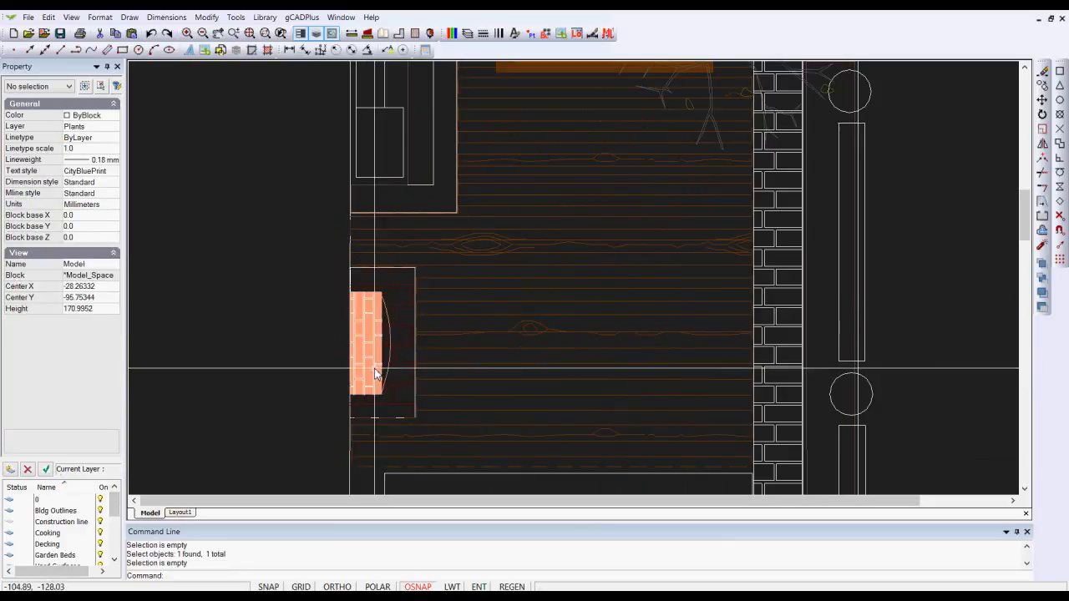
Measure the long side of the brick-hatched rectangle on the decking
{"action": "scroll", "coordinate": [374, 369], "scroll_direction": "up", "scroll_amount": 1}
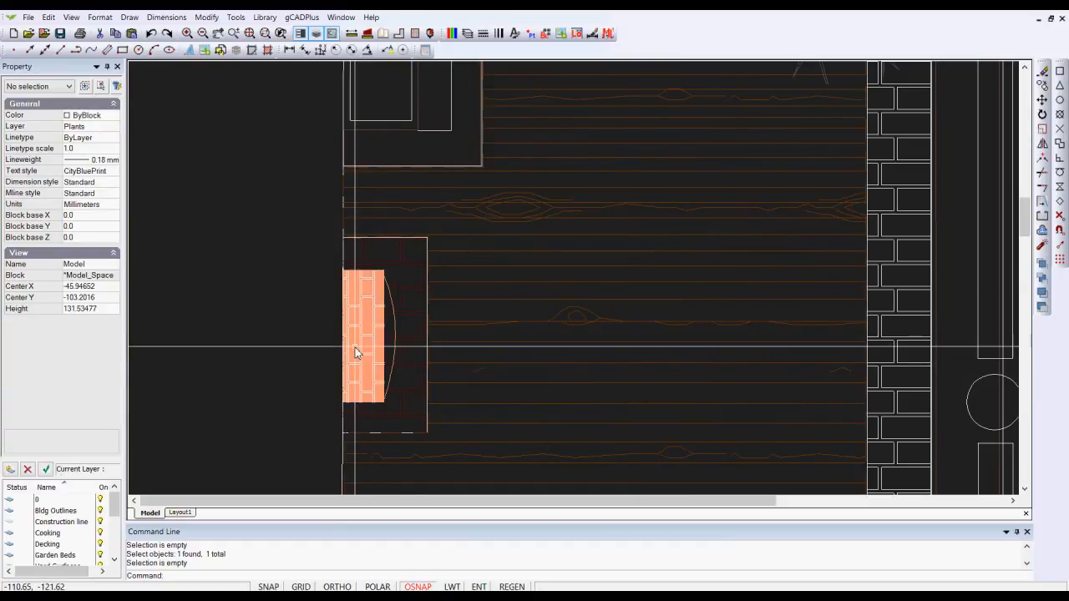
{"action": "left_click", "coordinate": [351, 34]}
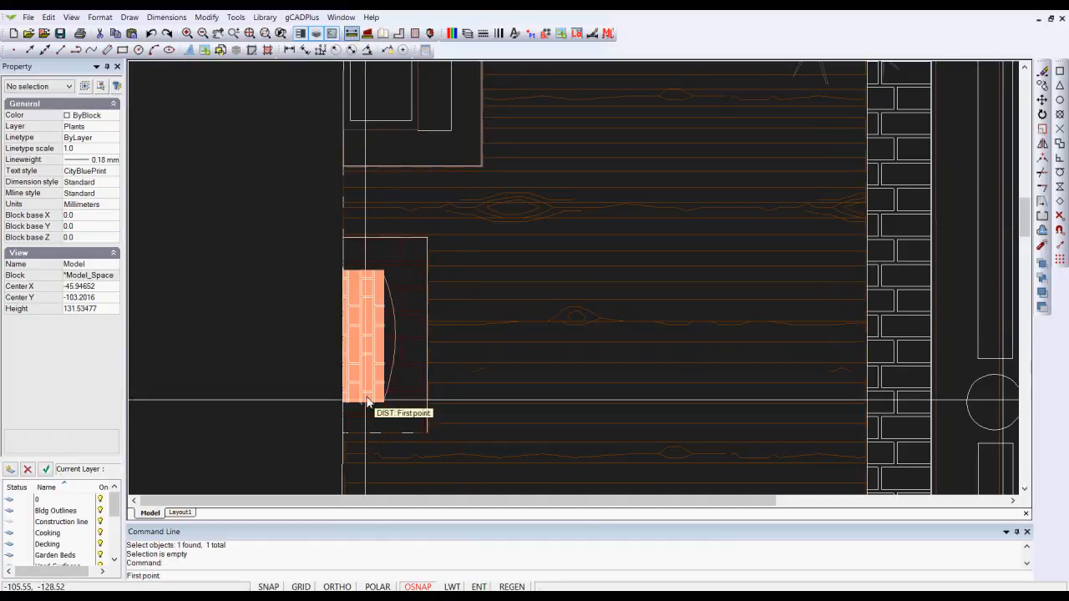
{"action": "left_click", "coordinate": [353, 406]}
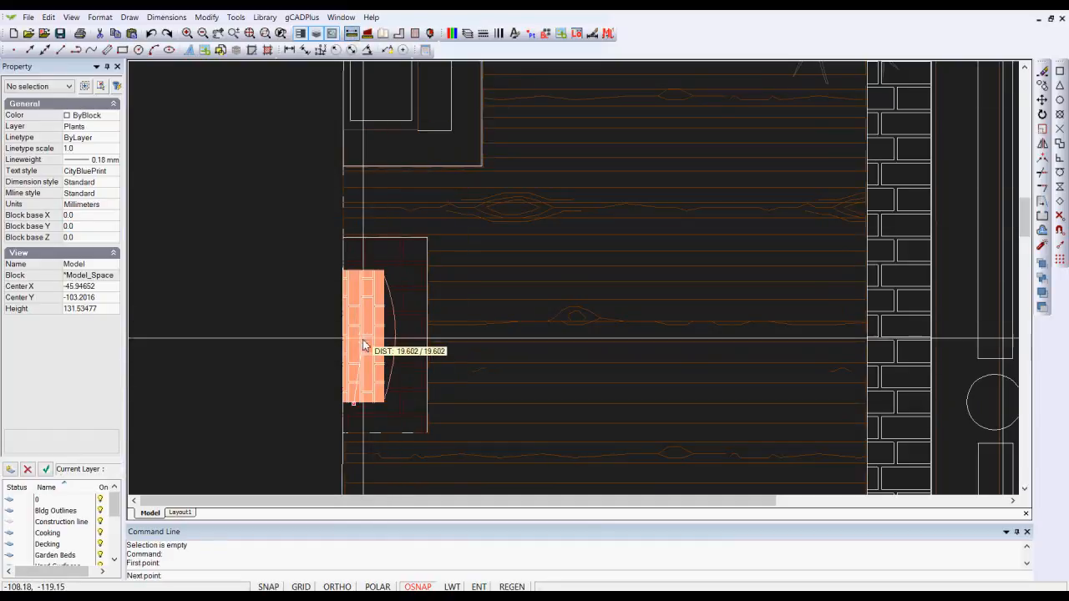
{"action": "left_click", "coordinate": [353, 270]}
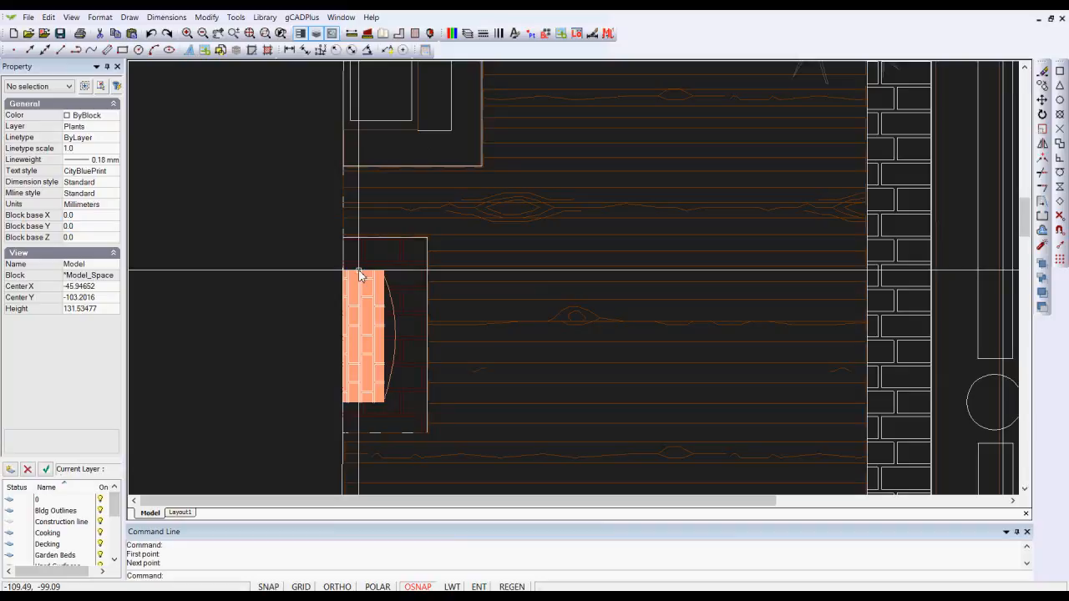
Inspect the properties of the large building outline rectangle below the decking, and clear the selection
{"action": "scroll", "coordinate": [440, 271], "scroll_direction": "down", "scroll_amount": 3}
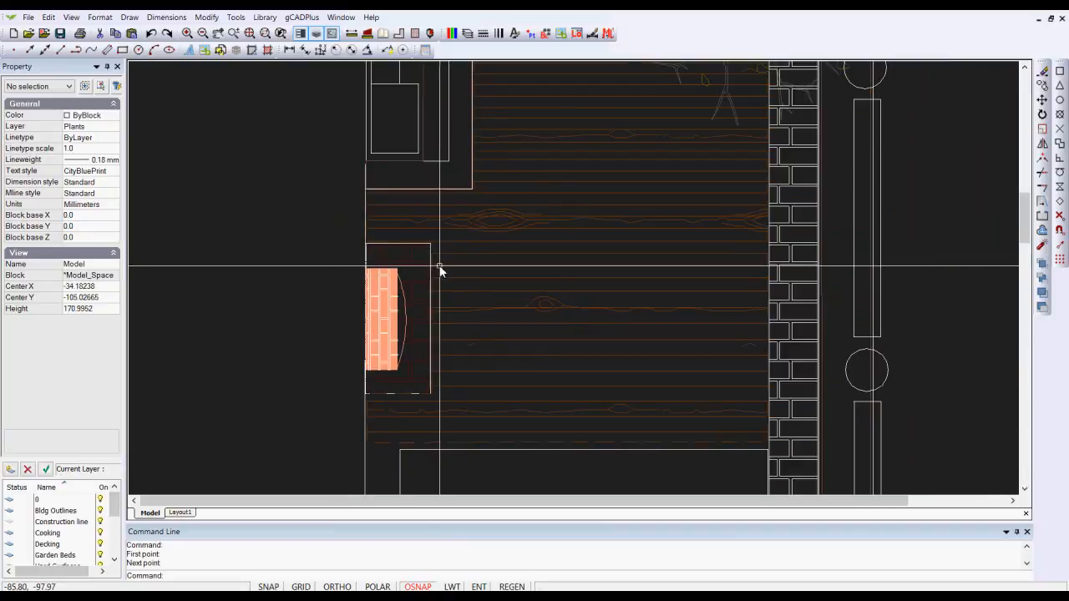
{"action": "scroll", "coordinate": [441, 271], "scroll_direction": "down", "scroll_amount": 1}
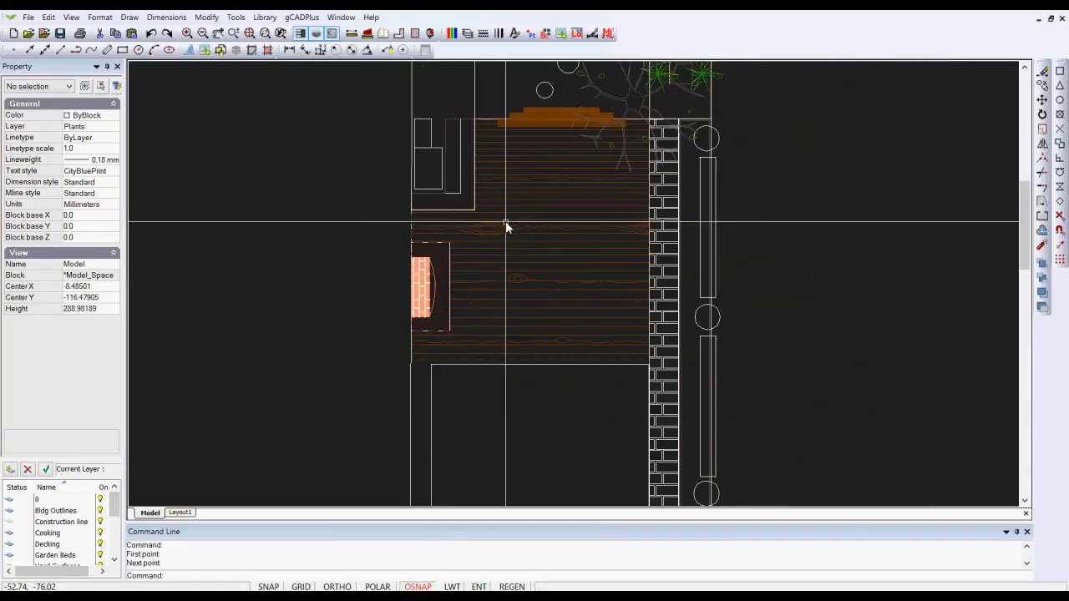
{"action": "scroll", "coordinate": [566, 219], "scroll_direction": "down", "scroll_amount": 1}
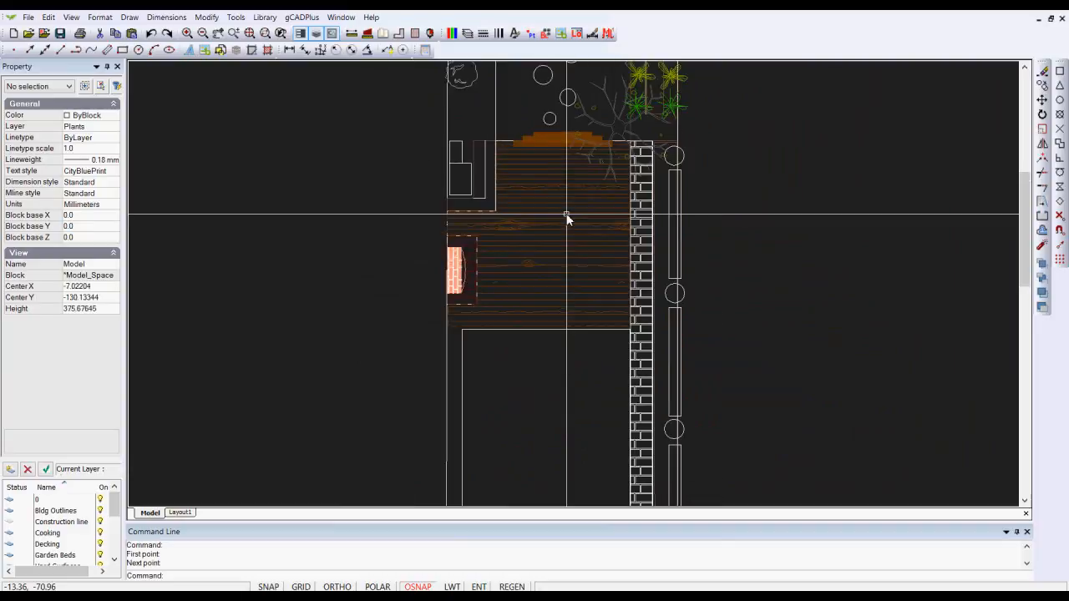
{"action": "middle_click_drag", "start_coordinate": [535, 183], "coordinate": [487, 276]}
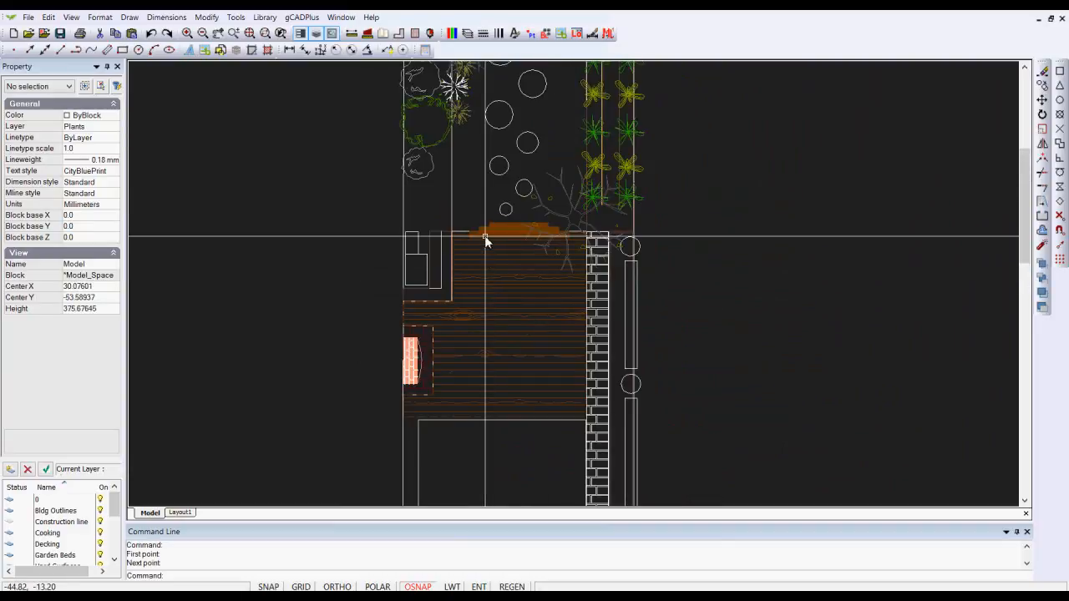
{"action": "middle_click_drag", "start_coordinate": [460, 454], "coordinate": [504, 263]}
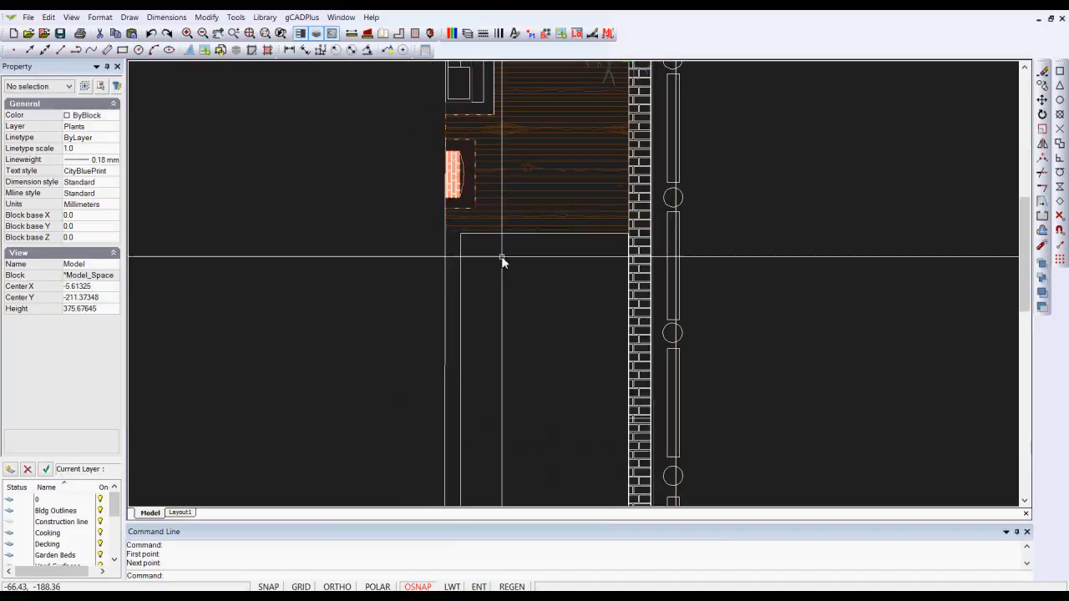
{"action": "left_click", "coordinate": [460, 339]}
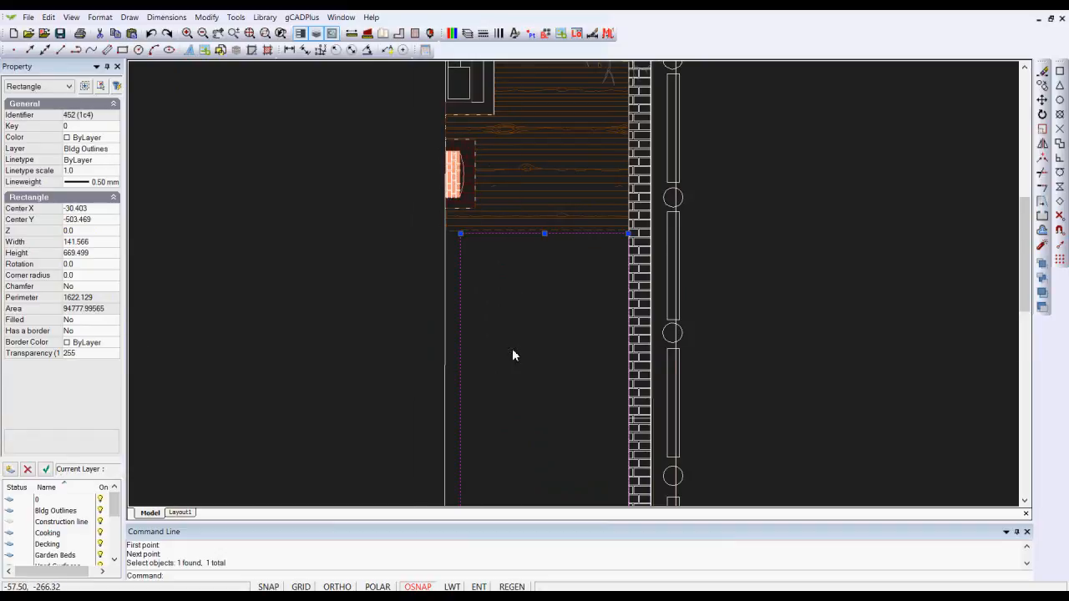
{"action": "key", "text": "Escape"}
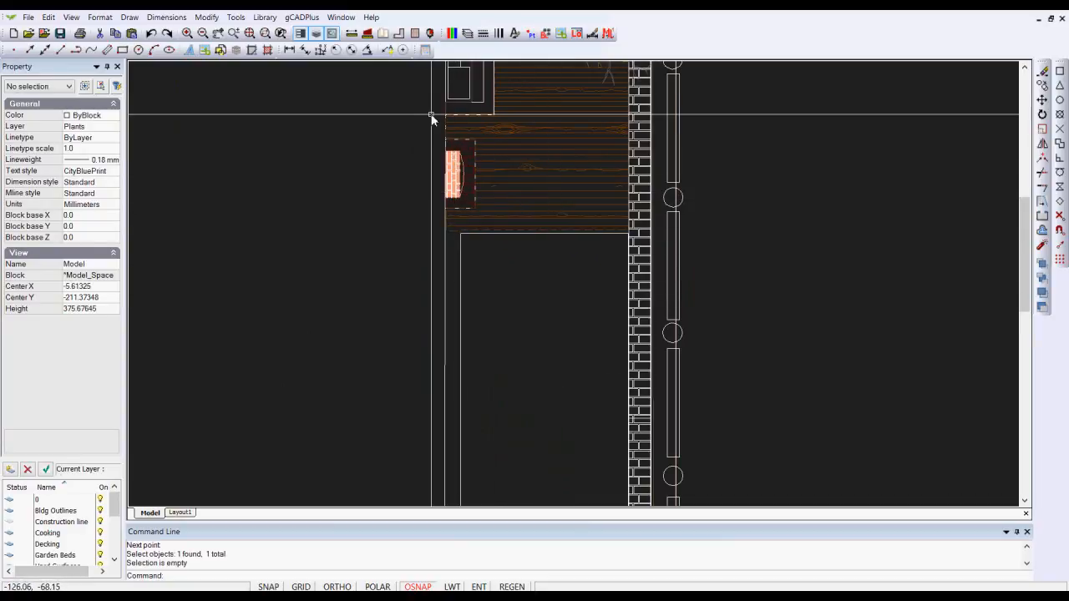
Measure the perpendicular gap between the outer boundary line and the adjacent long side of the building outline
{"action": "left_click", "coordinate": [351, 34]}
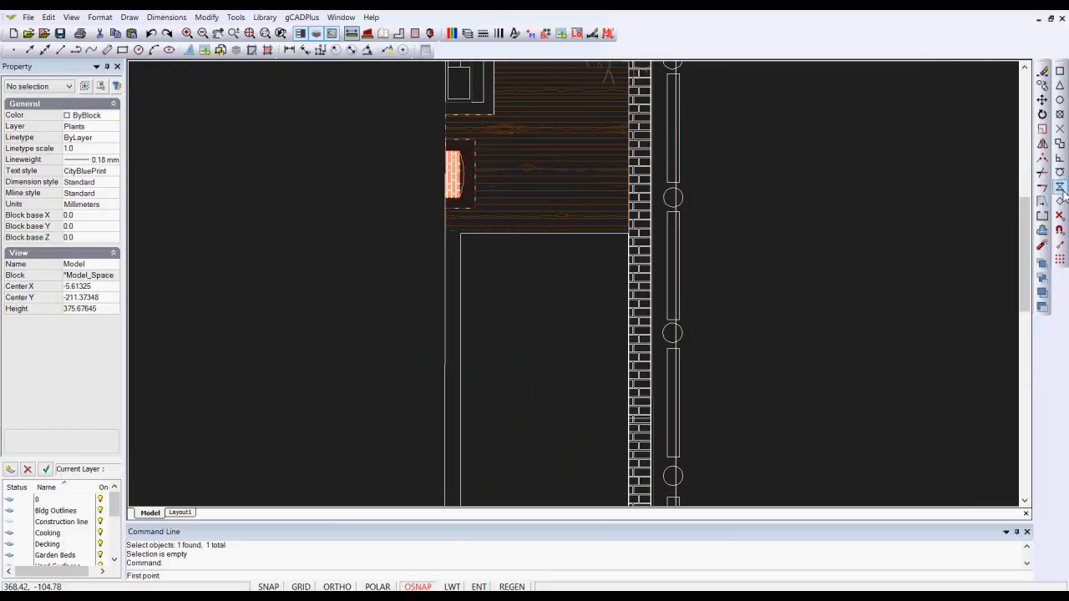
{"action": "left_click", "coordinate": [444, 276]}
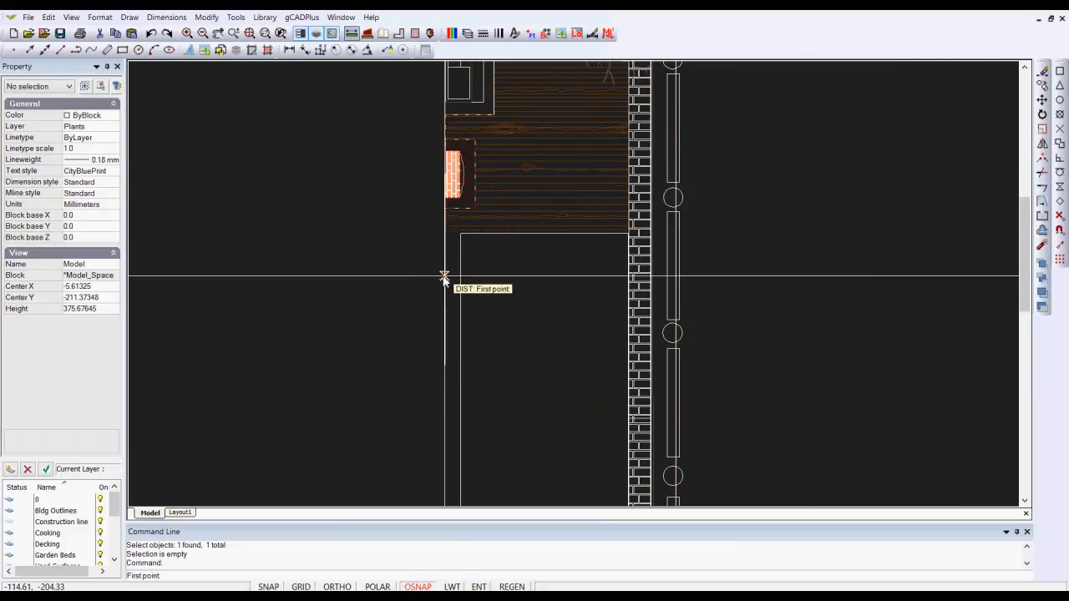
{"action": "scroll", "coordinate": [443, 276], "scroll_direction": "up", "scroll_amount": 5}
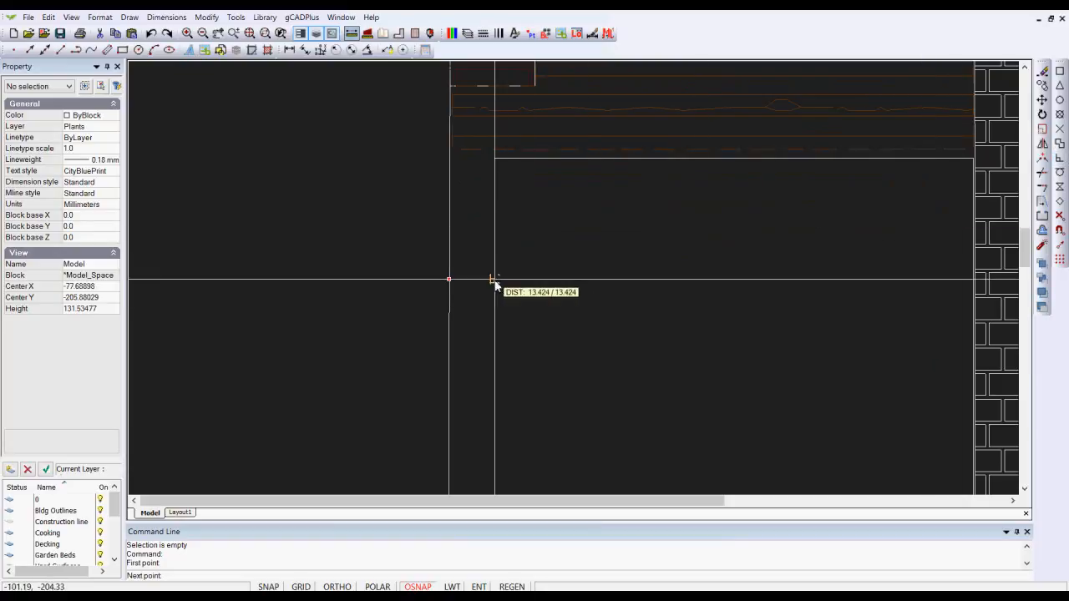
{"action": "left_click", "coordinate": [496, 281]}
{"action": "scroll", "coordinate": [498, 281], "scroll_direction": "down", "scroll_amount": 6}
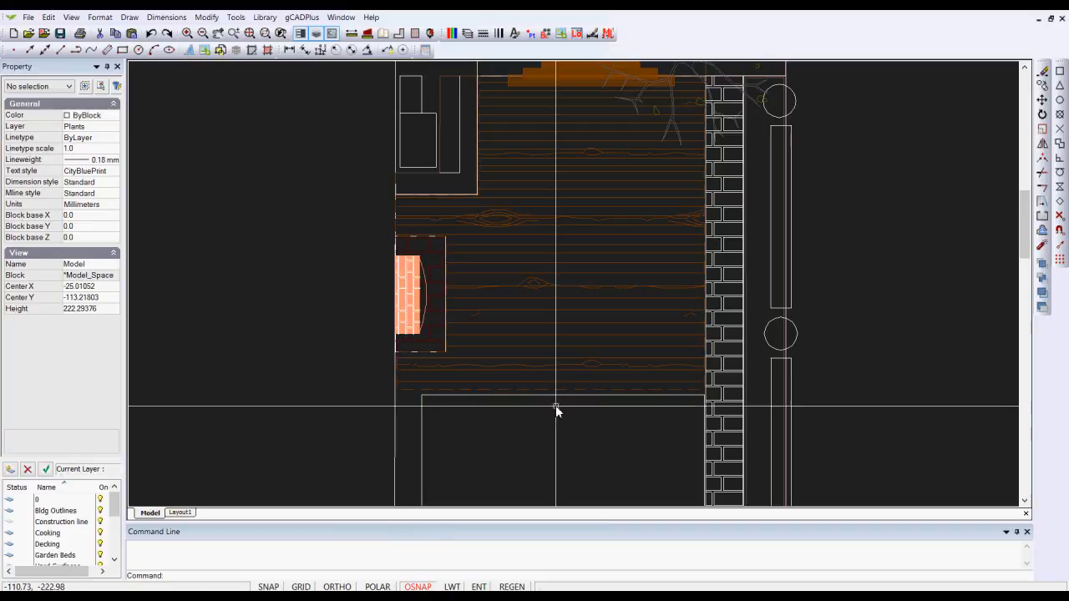
Switch to Calculator, divide 500 by 13.42 to get the scale factor, and close it
{"action": "scroll", "coordinate": [547, 426], "scroll_direction": "down", "scroll_amount": 2}
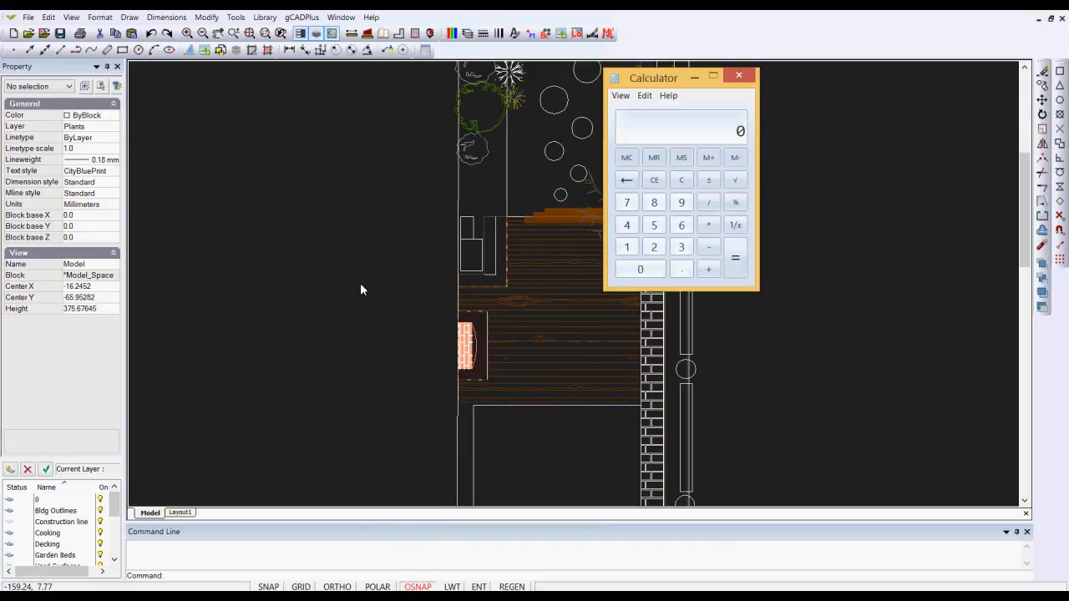
{"action": "left_click", "coordinate": [653, 223]}
{"action": "left_click", "coordinate": [651, 270]}
{"action": "left_click", "coordinate": [655, 270]}
{"action": "left_click", "coordinate": [708, 202]}
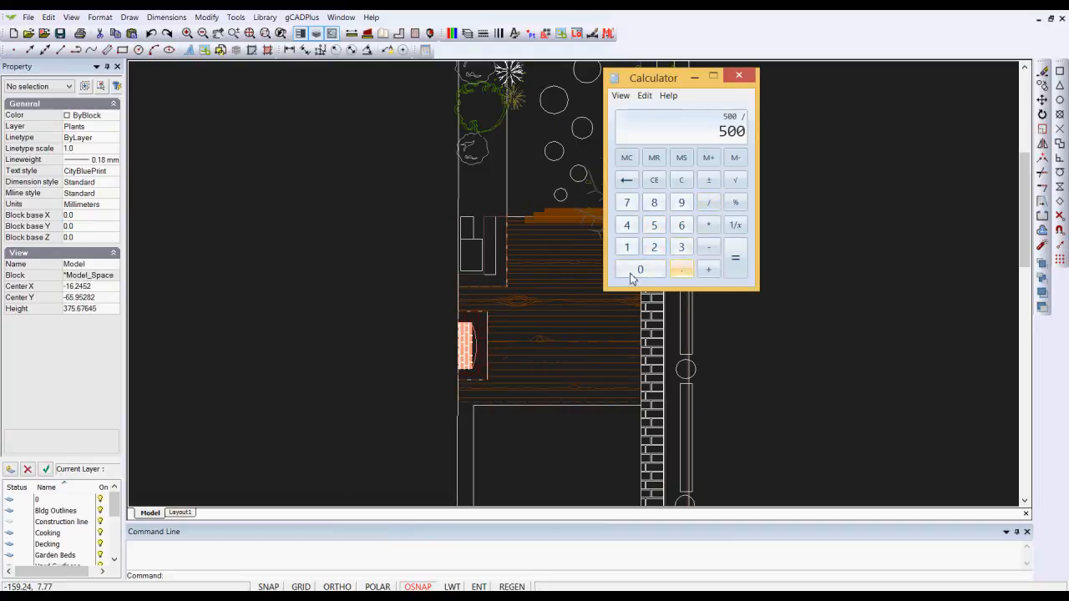
{"action": "left_click", "coordinate": [628, 247]}
{"action": "left_click", "coordinate": [680, 247]}
{"action": "left_click", "coordinate": [682, 270]}
{"action": "left_click", "coordinate": [626, 225]}
{"action": "left_click", "coordinate": [654, 248]}
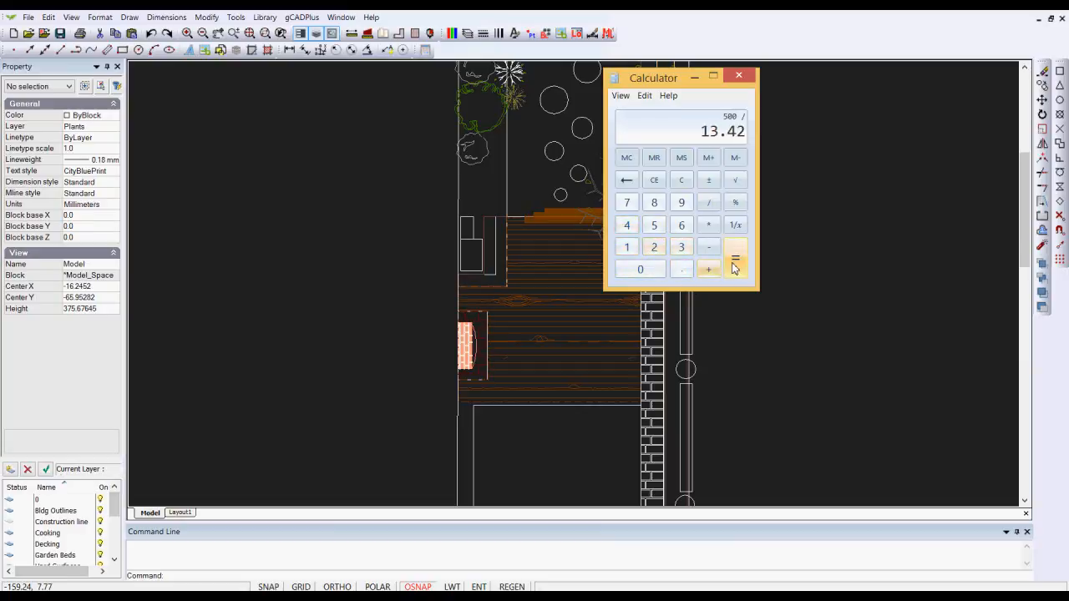
{"action": "left_click", "coordinate": [734, 260]}
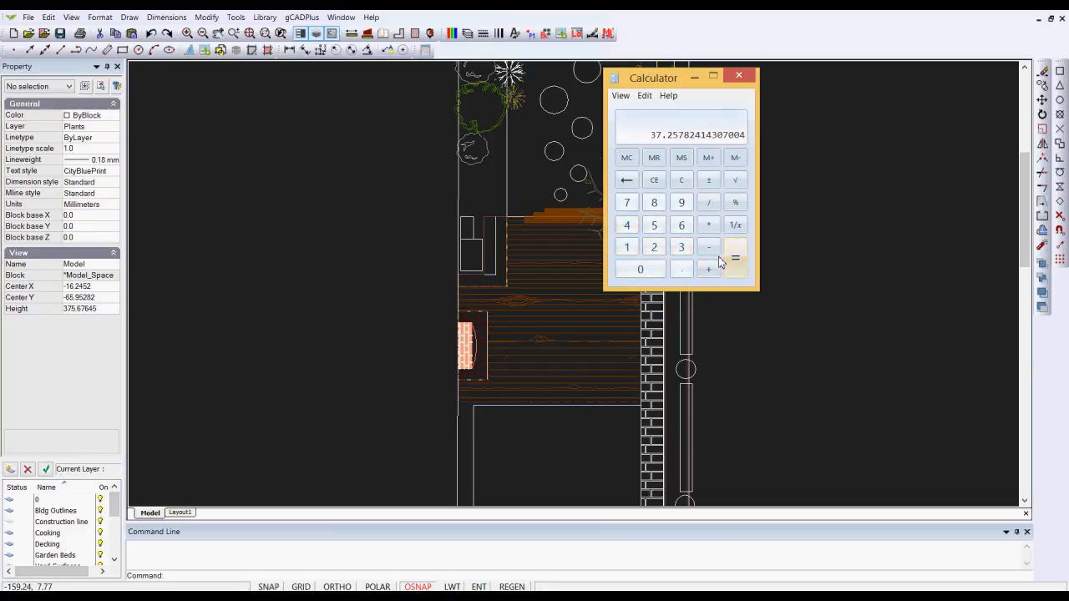
{"action": "left_click", "coordinate": [740, 76]}
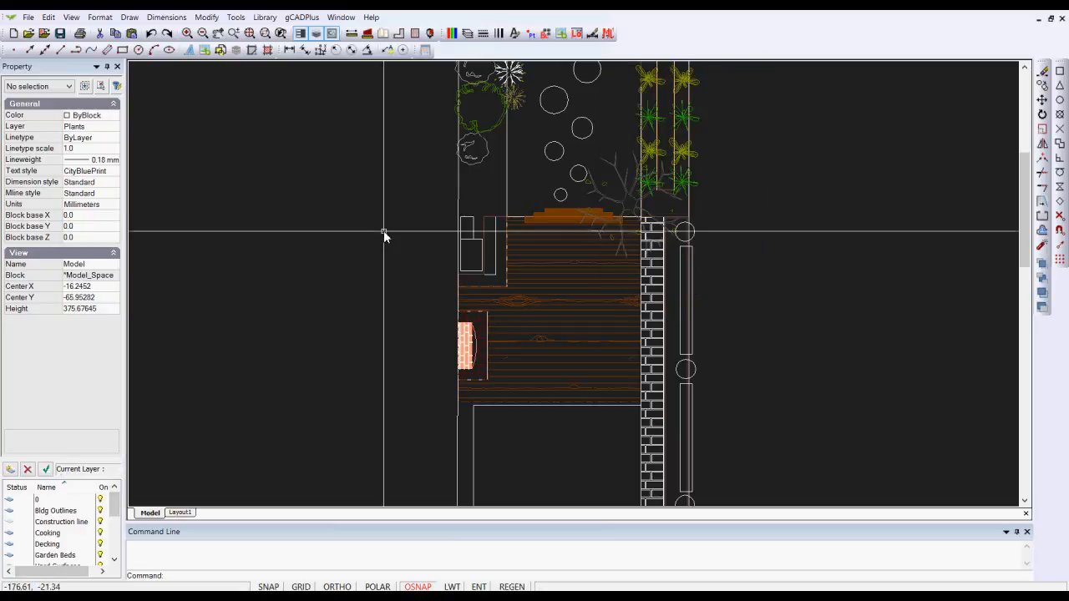
Check the full pattern name of the brick hatch on the long path beside the building outline, and delete the hatch
{"action": "scroll", "coordinate": [384, 234], "scroll_direction": "down", "scroll_amount": 6}
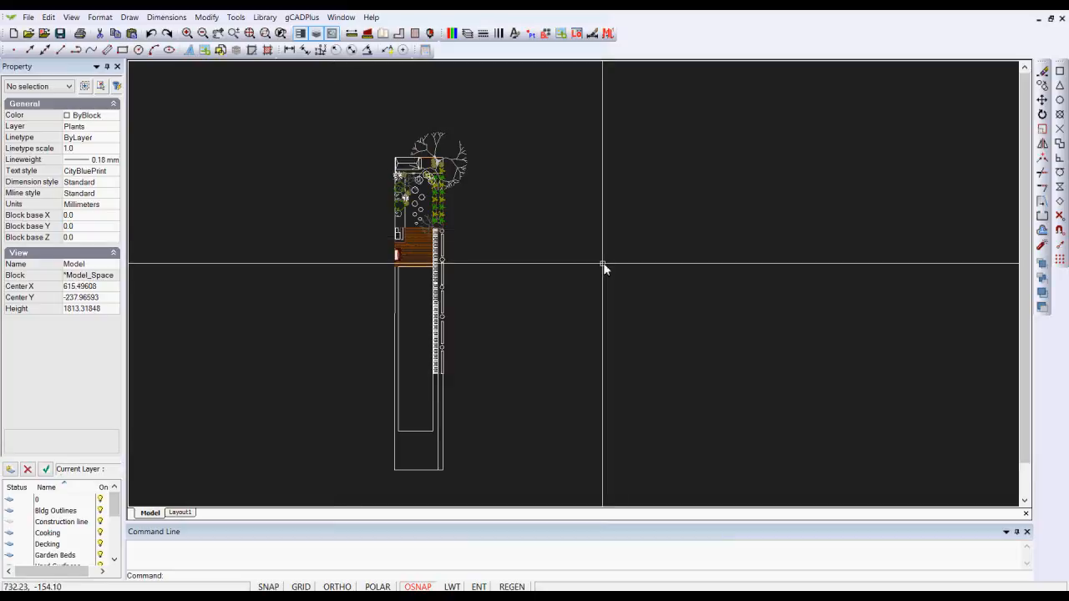
{"action": "scroll", "coordinate": [421, 267], "scroll_direction": "up", "scroll_amount": 8}
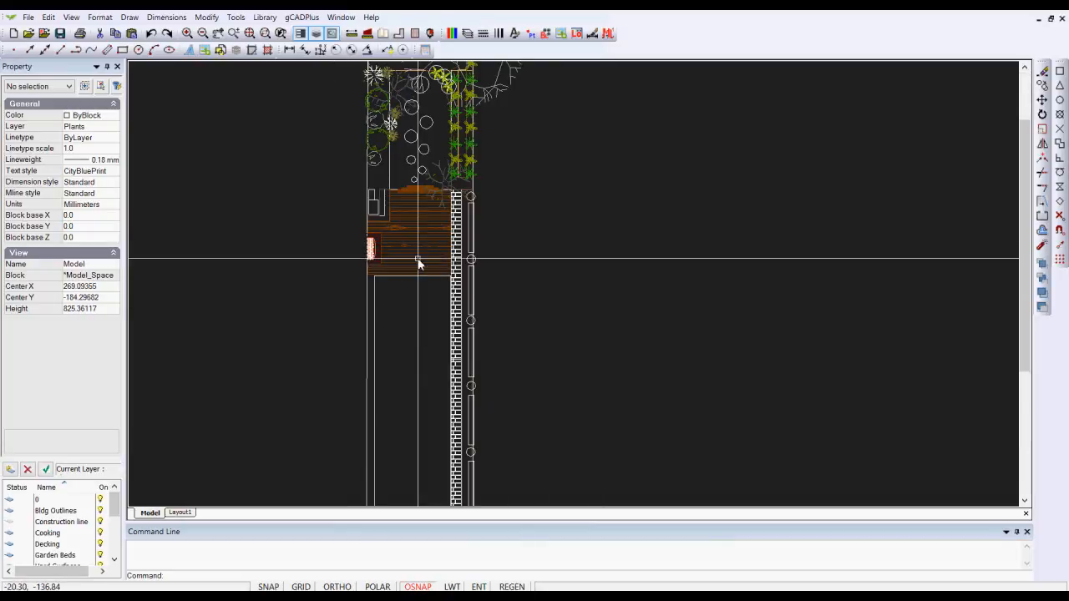
{"action": "scroll", "coordinate": [422, 262], "scroll_direction": "down", "scroll_amount": 2}
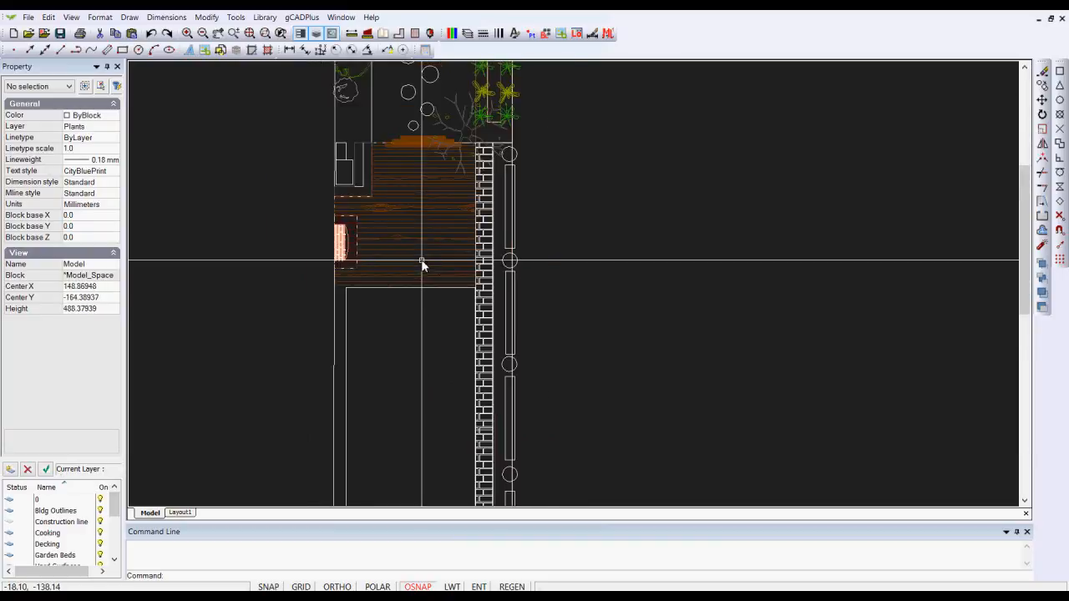
{"action": "scroll", "coordinate": [482, 297], "scroll_direction": "up", "scroll_amount": 3}
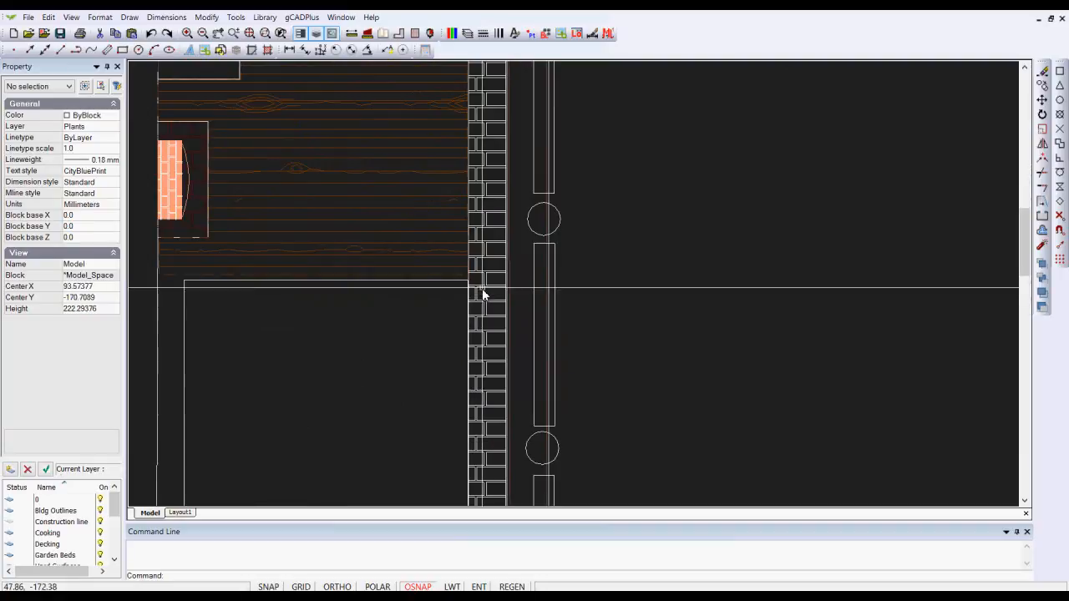
{"action": "left_click", "coordinate": [485, 246]}
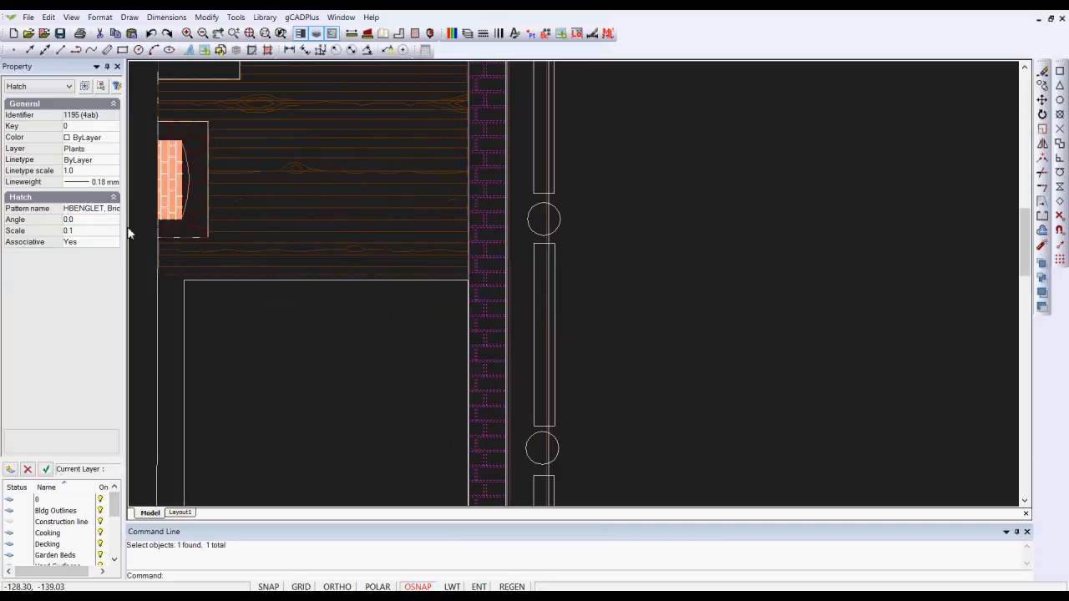
{"action": "left_click_drag", "start_coordinate": [125, 234], "coordinate": [272, 258]}
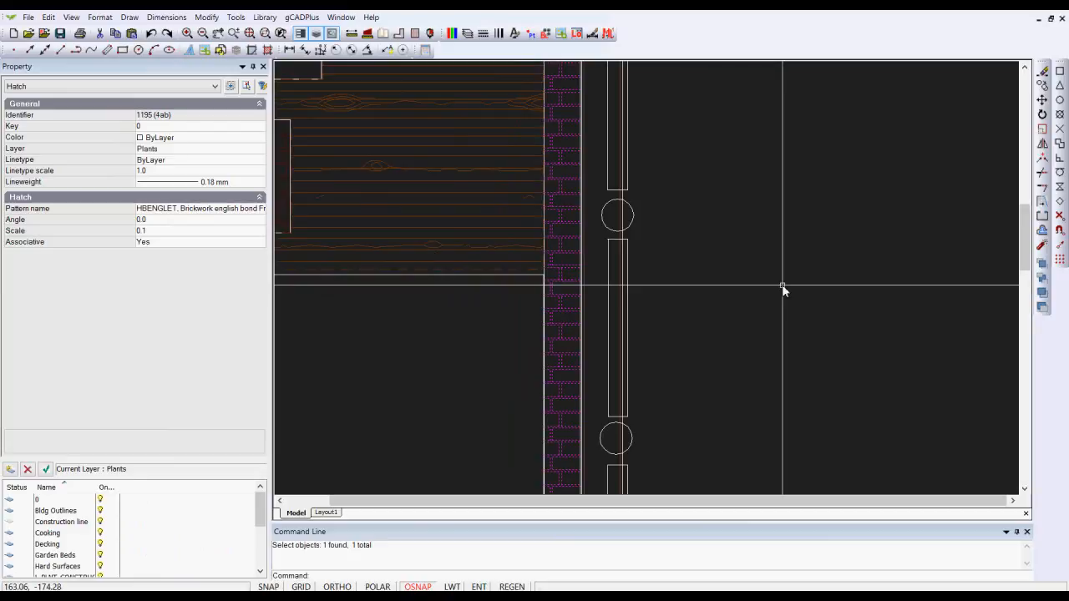
{"action": "key", "text": "Delete"}
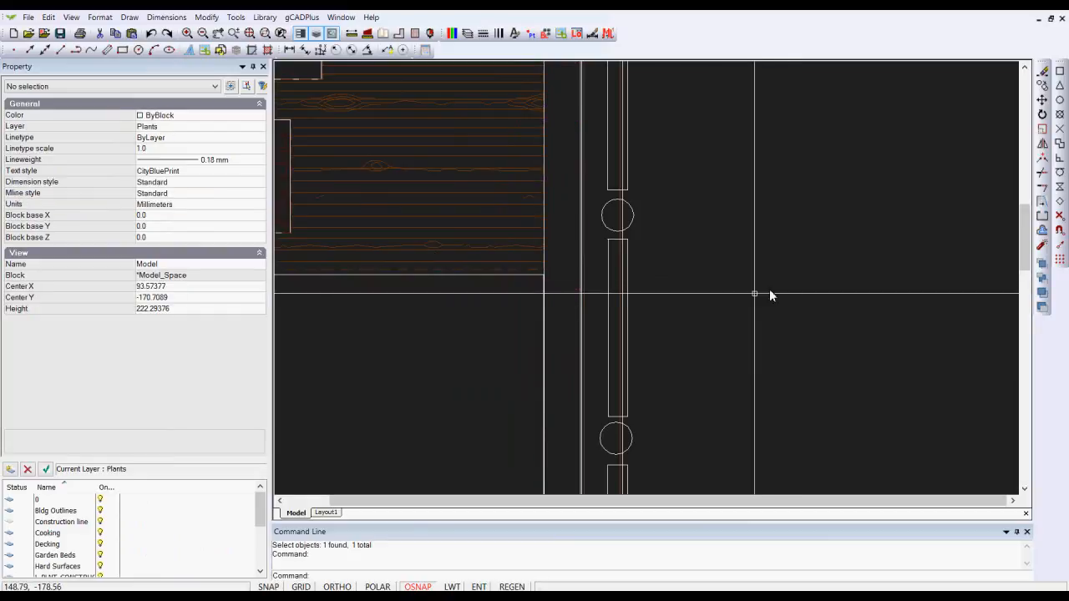
Check the hatch properties of the timber decking and of the small brick area at the decking's edge, clearing each selection
{"action": "left_click", "coordinate": [451, 247]}
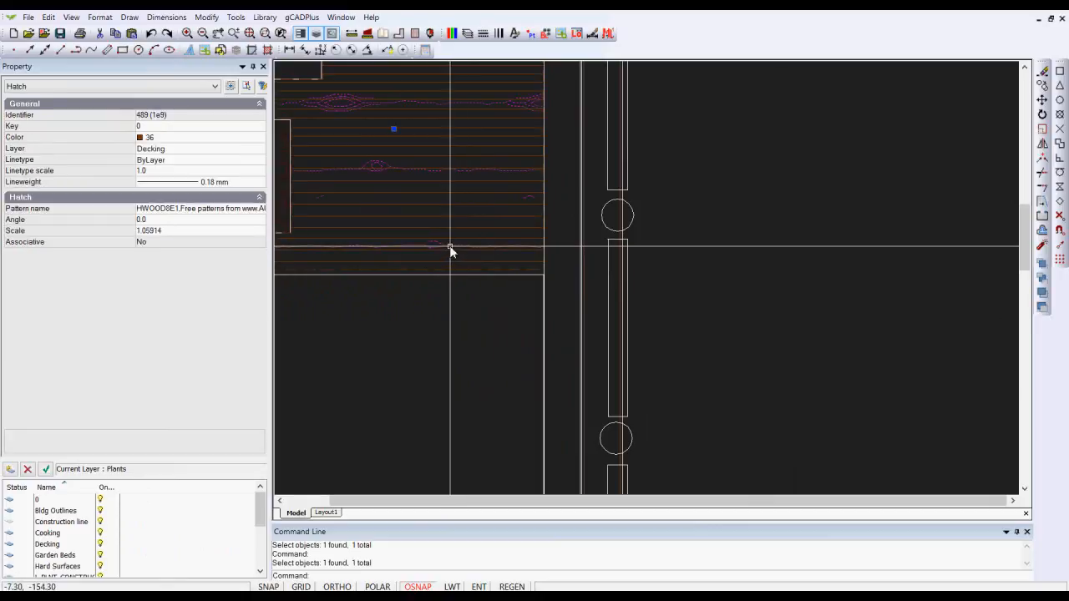
{"action": "key", "text": "Escape"}
{"action": "scroll", "coordinate": [451, 250], "scroll_direction": "down", "scroll_amount": 2}
{"action": "scroll", "coordinate": [376, 233], "scroll_direction": "up", "scroll_amount": 2}
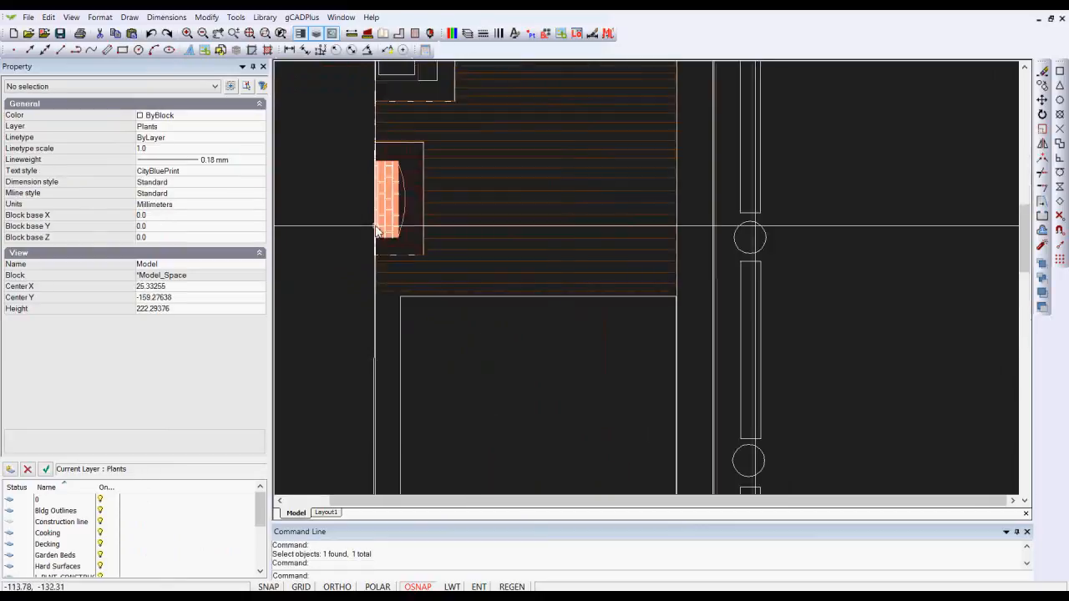
{"action": "scroll", "coordinate": [377, 234], "scroll_direction": "up", "scroll_amount": 2}
{"action": "left_click", "coordinate": [390, 203]}
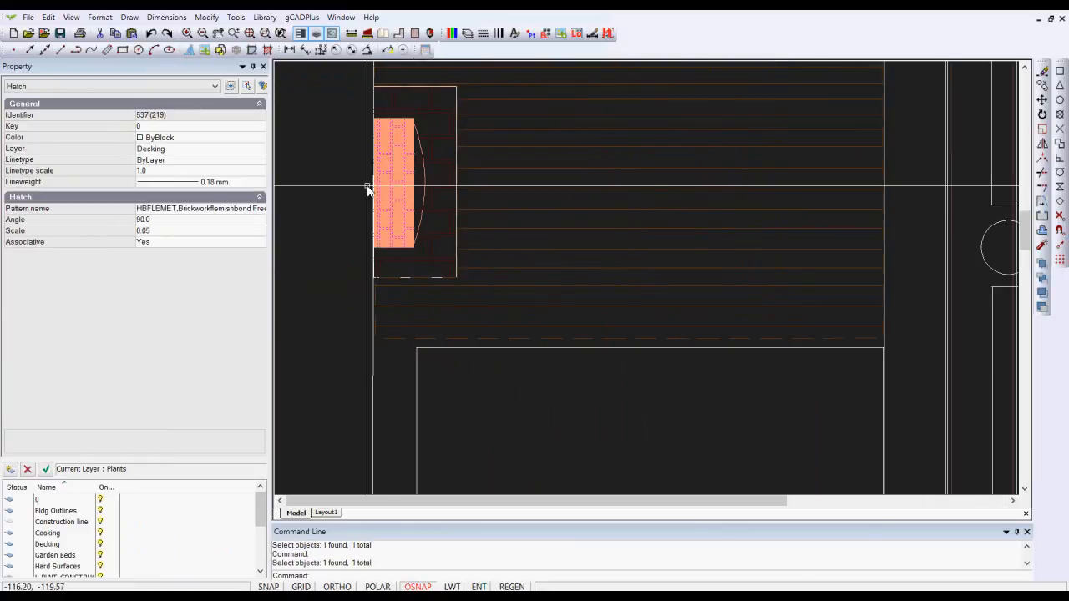
{"action": "key", "text": "Escape"}
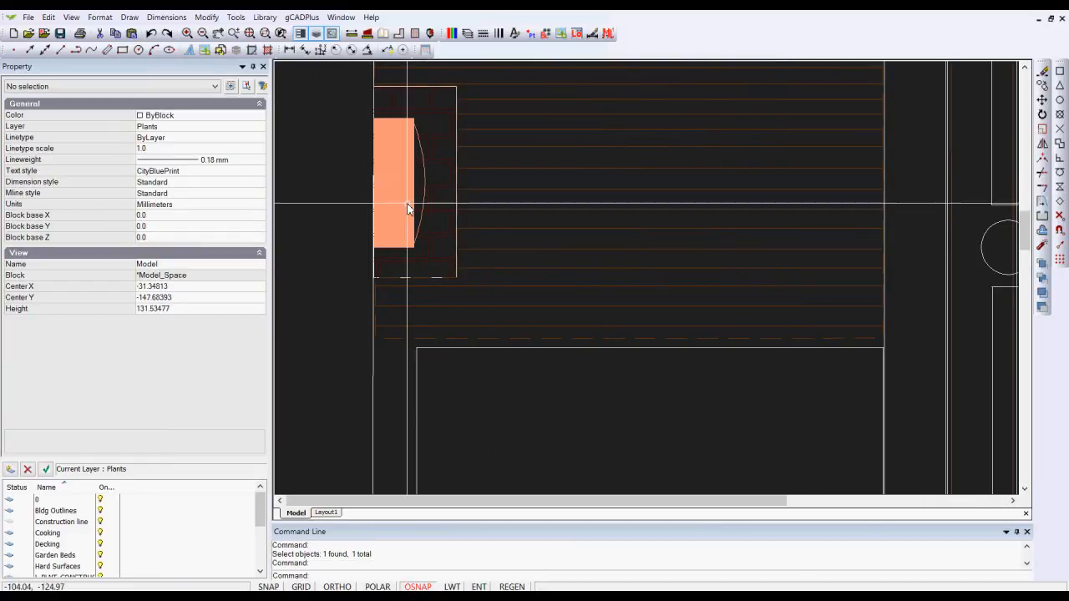
{"action": "scroll", "coordinate": [409, 208], "scroll_direction": "down", "scroll_amount": 3}
{"action": "middle_click_drag", "start_coordinate": [516, 148], "coordinate": [521, 234]}
{"action": "scroll", "coordinate": [504, 197], "scroll_direction": "down", "scroll_amount": 4}
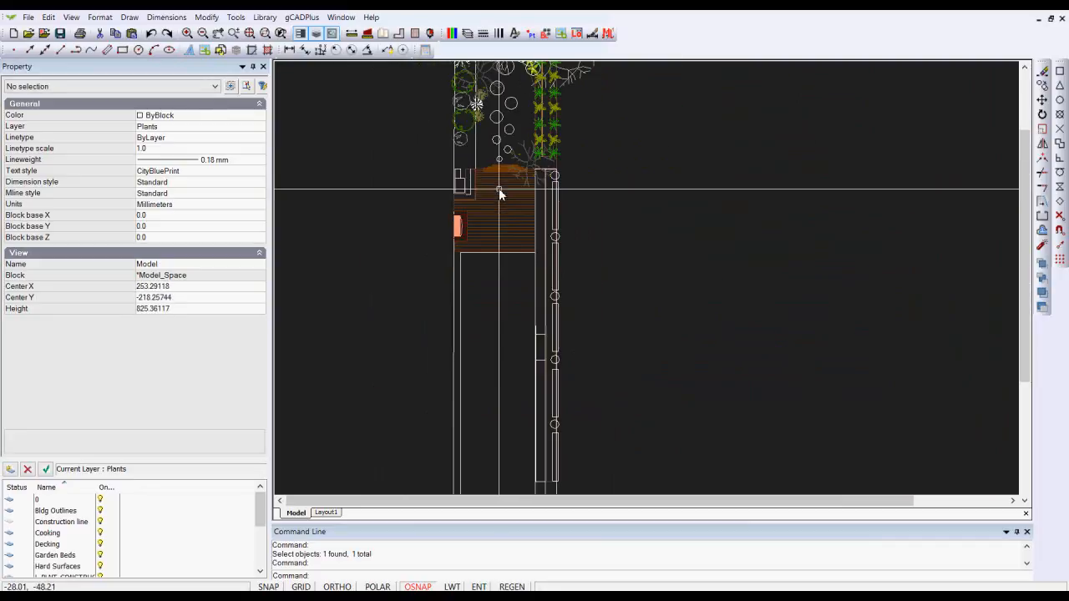
{"action": "middle_click_drag", "start_coordinate": [514, 317], "coordinate": [517, 272]}
{"action": "scroll", "coordinate": [517, 273], "scroll_direction": "down", "scroll_amount": 3}
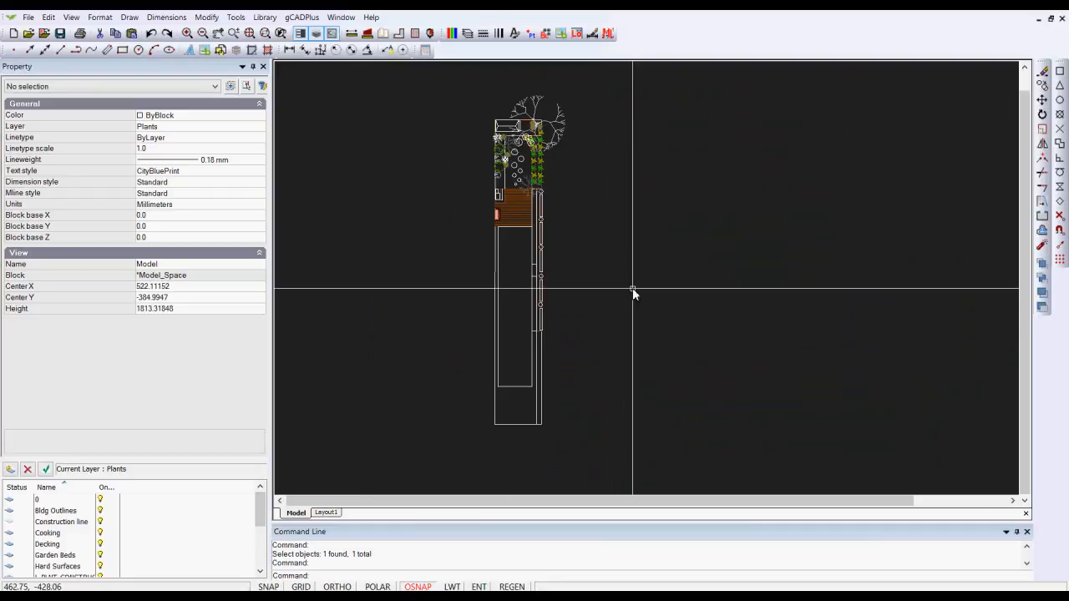
{"action": "scroll", "coordinate": [515, 213], "scroll_direction": "up", "scroll_amount": 4}
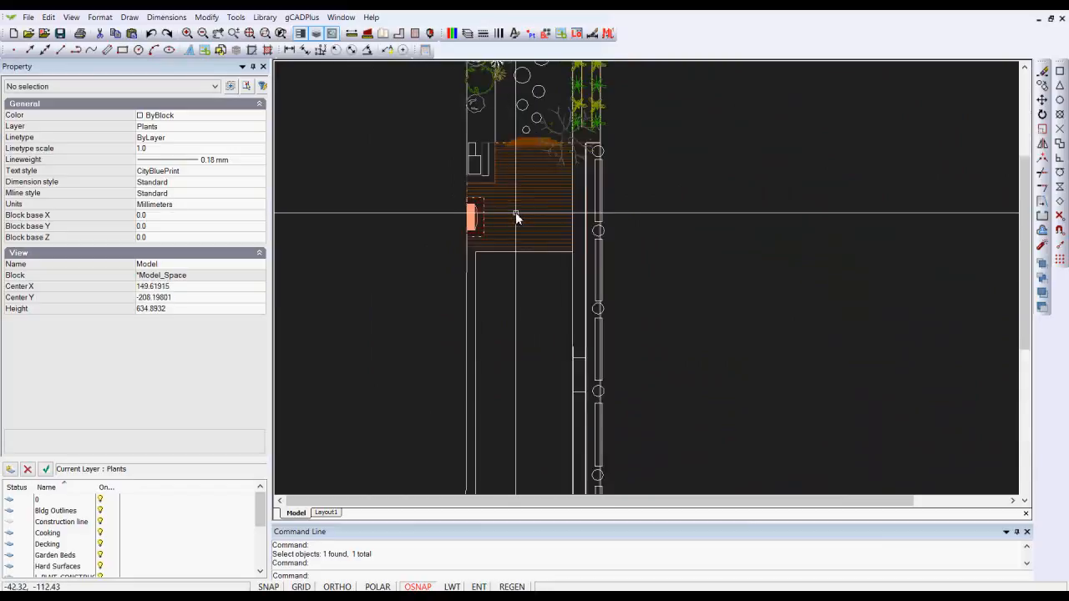
{"action": "scroll", "coordinate": [519, 216], "scroll_direction": "up", "scroll_amount": 2}
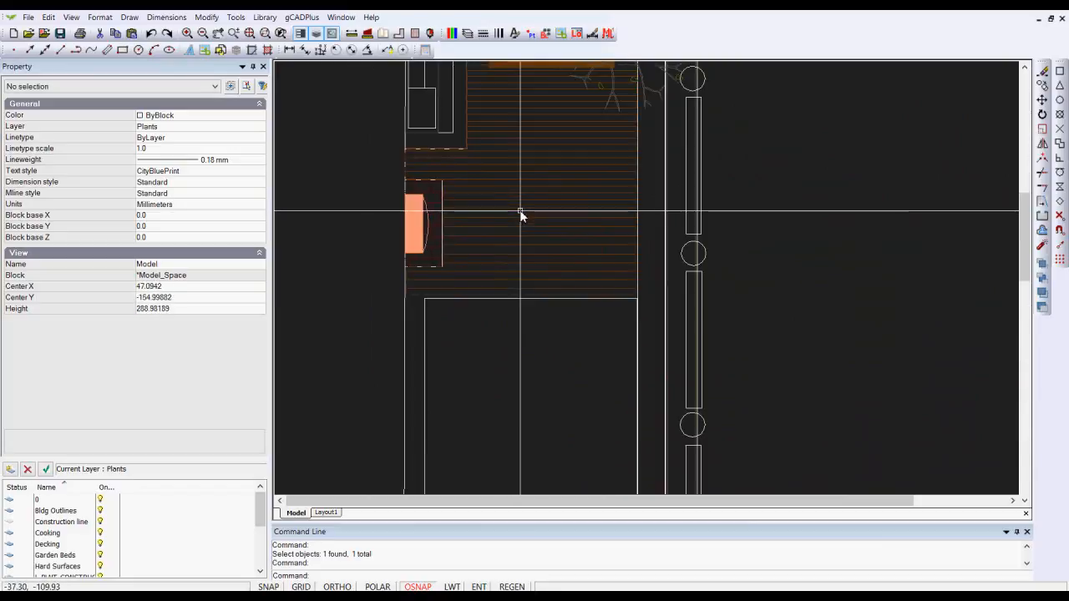
Scale the entire drawing by a factor of 37.5 from base point 0,0, and clear the selection
{"action": "scroll", "coordinate": [519, 213], "scroll_direction": "down", "scroll_amount": 7}
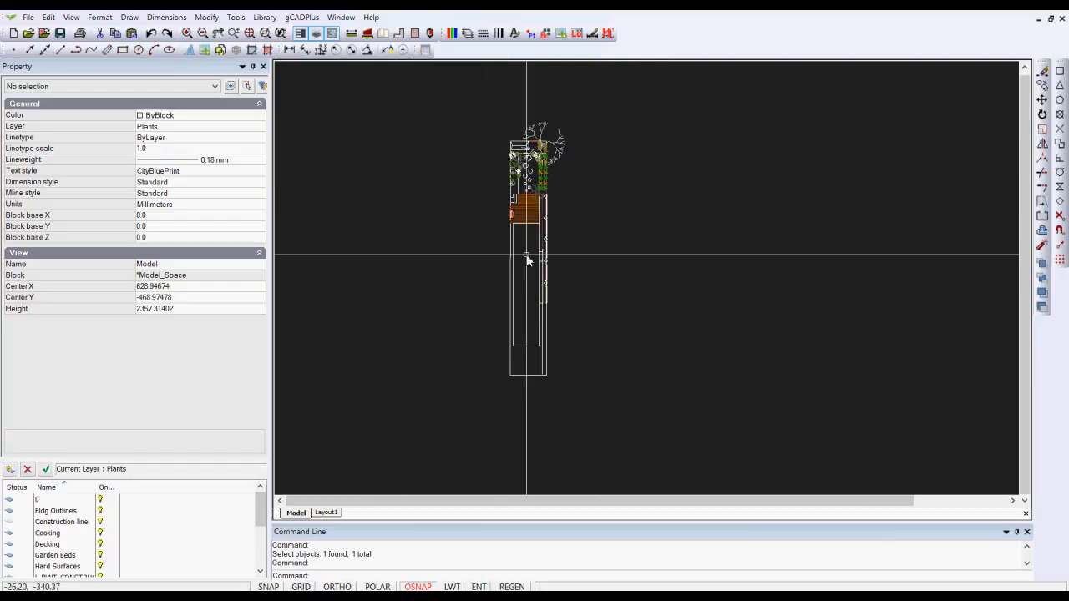
{"action": "left_click", "coordinate": [647, 418]}
{"action": "left_click", "coordinate": [419, 101]}
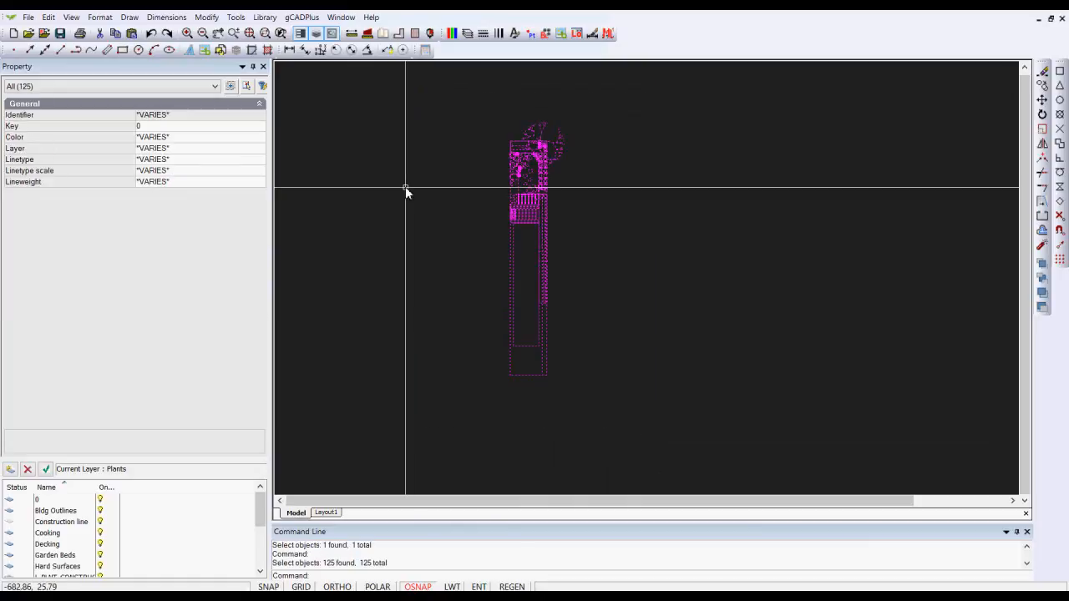
{"action": "right_click", "coordinate": [405, 188]}
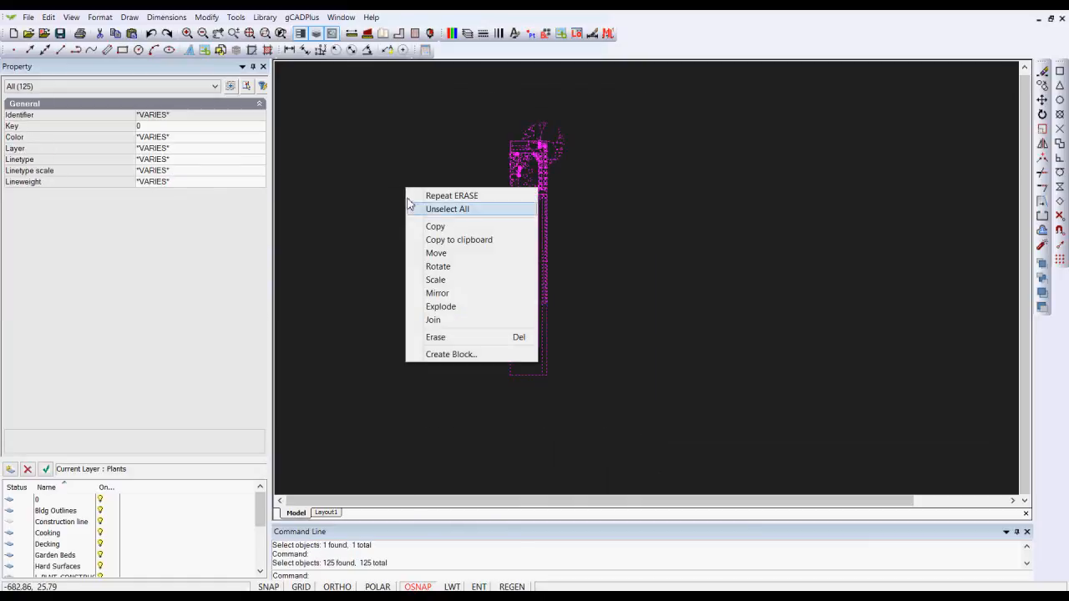
{"action": "left_click", "coordinate": [440, 280]}
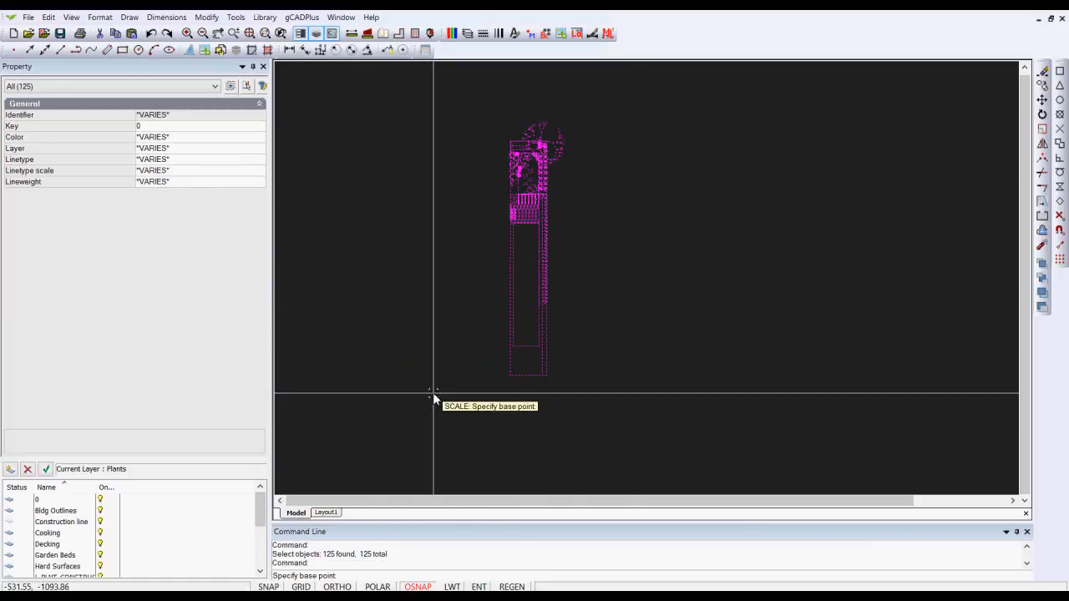
{"action": "key", "text": "Return"}
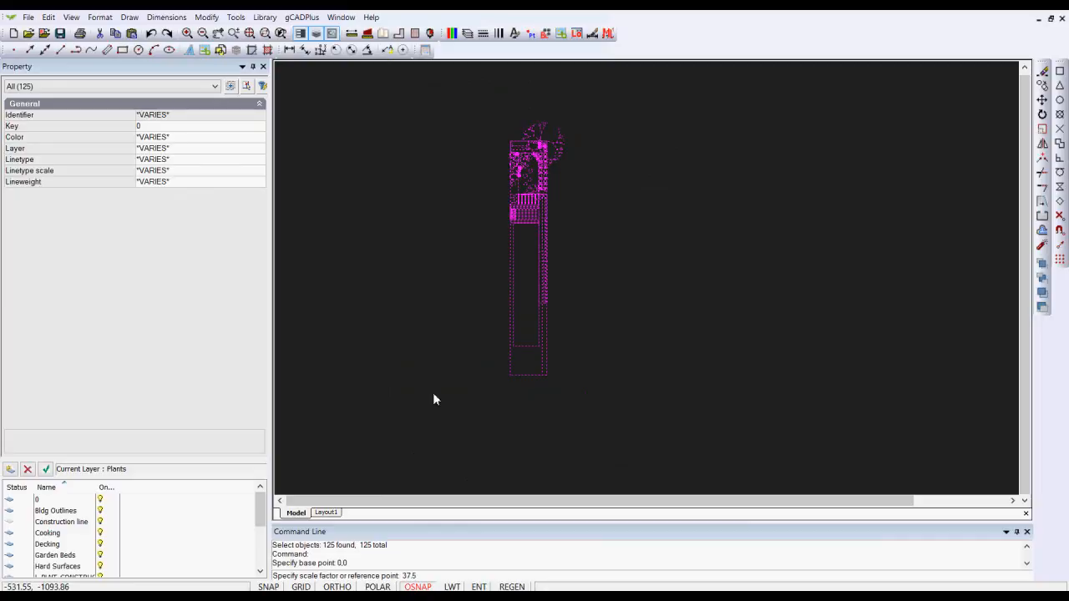
{"action": "type", "text": "37.5"}
{"action": "key", "text": "Return"}
{"action": "right_click", "coordinate": [607, 178]}
{"action": "left_click", "coordinate": [643, 201]}
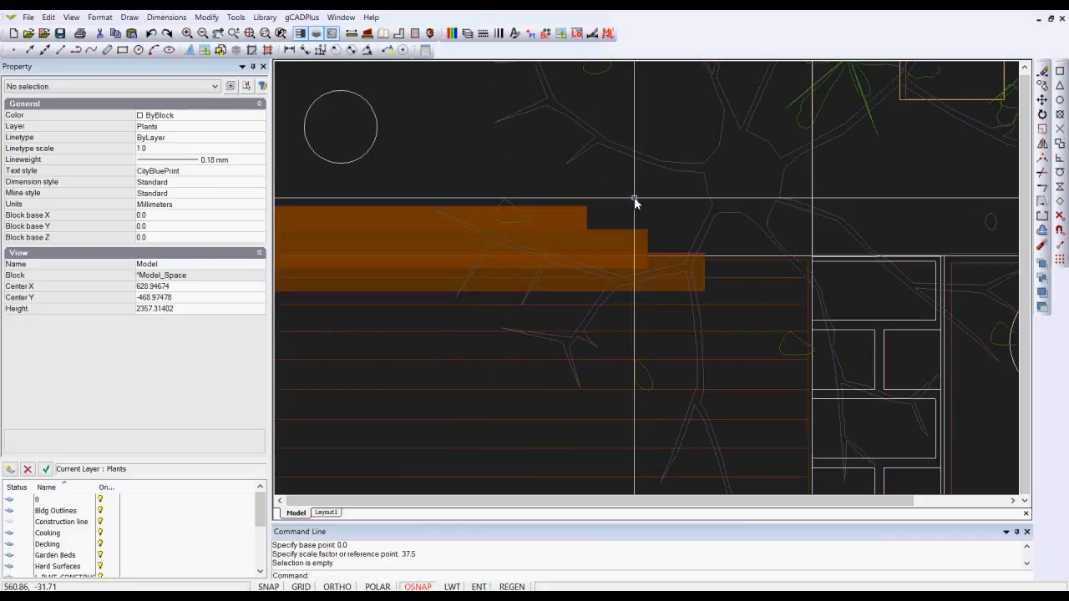
Check the hatch properties of the brick path beside the building outline in the rescaled plan, and clear the selection
{"action": "right_click", "coordinate": [631, 202]}
{"action": "left_click", "coordinate": [664, 225]}
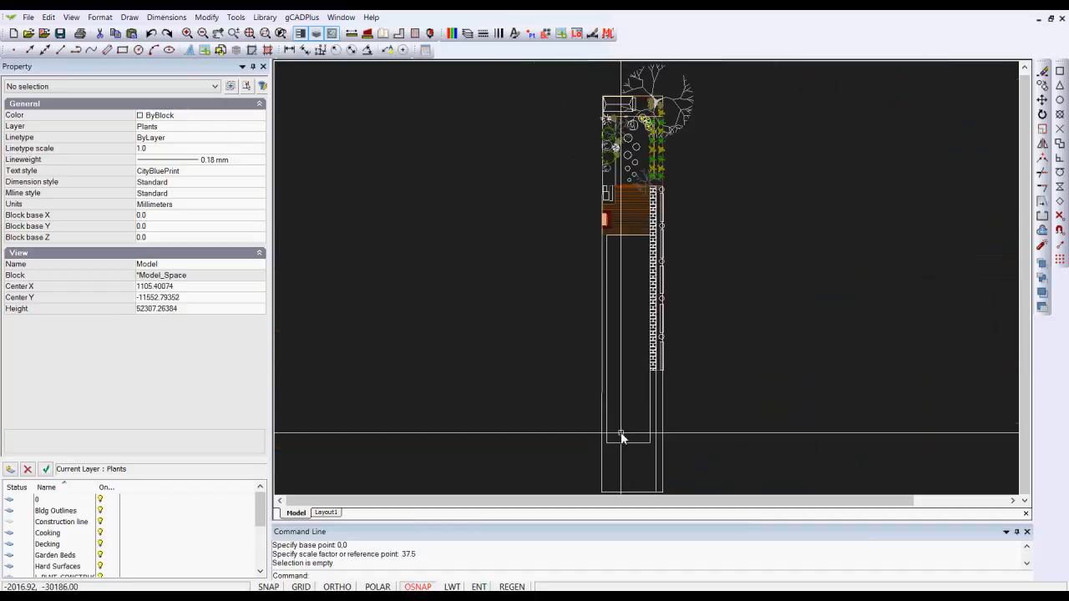
{"action": "scroll", "coordinate": [609, 375], "scroll_direction": "up", "scroll_amount": 2}
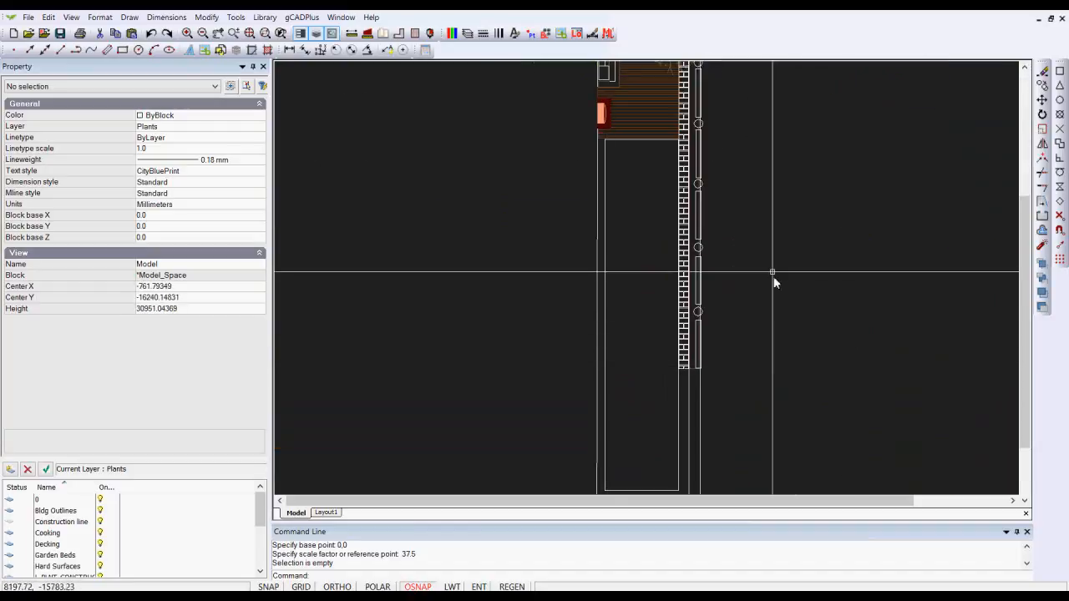
{"action": "scroll", "coordinate": [740, 253], "scroll_direction": "up", "scroll_amount": 1}
{"action": "scroll", "coordinate": [678, 311], "scroll_direction": "up", "scroll_amount": 2}
{"action": "scroll", "coordinate": [679, 311], "scroll_direction": "up", "scroll_amount": 1}
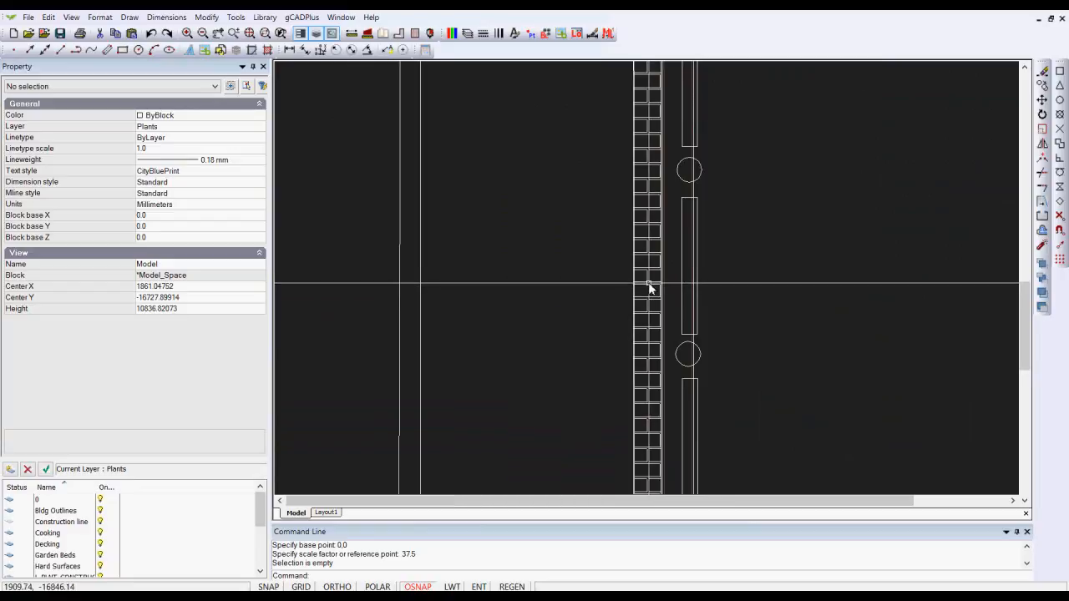
{"action": "left_click", "coordinate": [648, 286]}
{"action": "scroll", "coordinate": [765, 282], "scroll_direction": "down", "scroll_amount": 1}
{"action": "scroll", "coordinate": [765, 280], "scroll_direction": "down", "scroll_amount": 2}
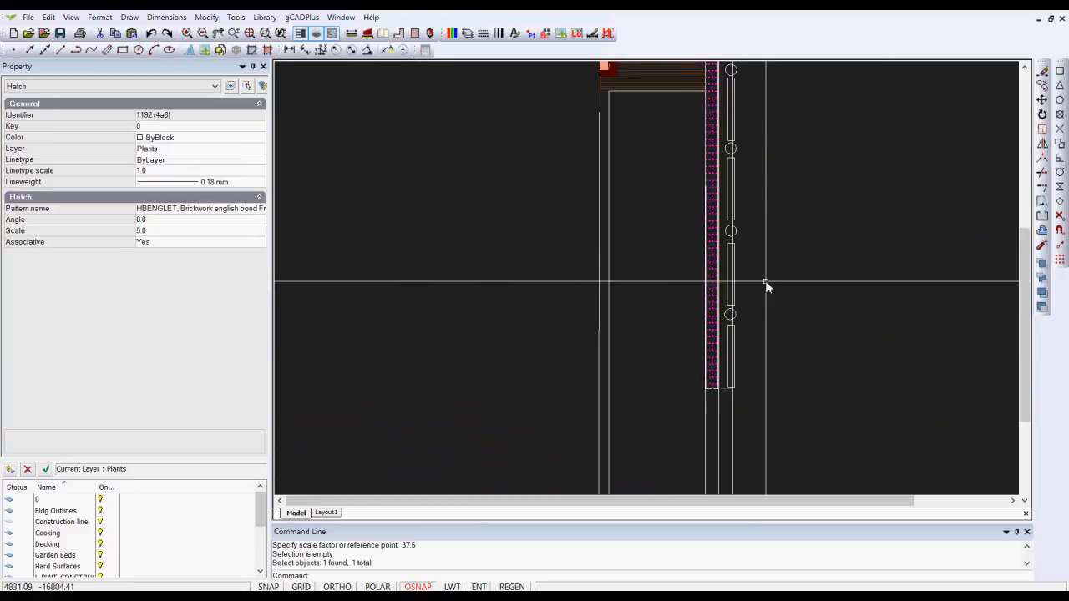
{"action": "key", "text": "Escape"}
Measure the width of the plot's lower boundary from corner to corner, accepting the save of the drawing when prompted
{"action": "scroll", "coordinate": [764, 278], "scroll_direction": "down", "scroll_amount": 2}
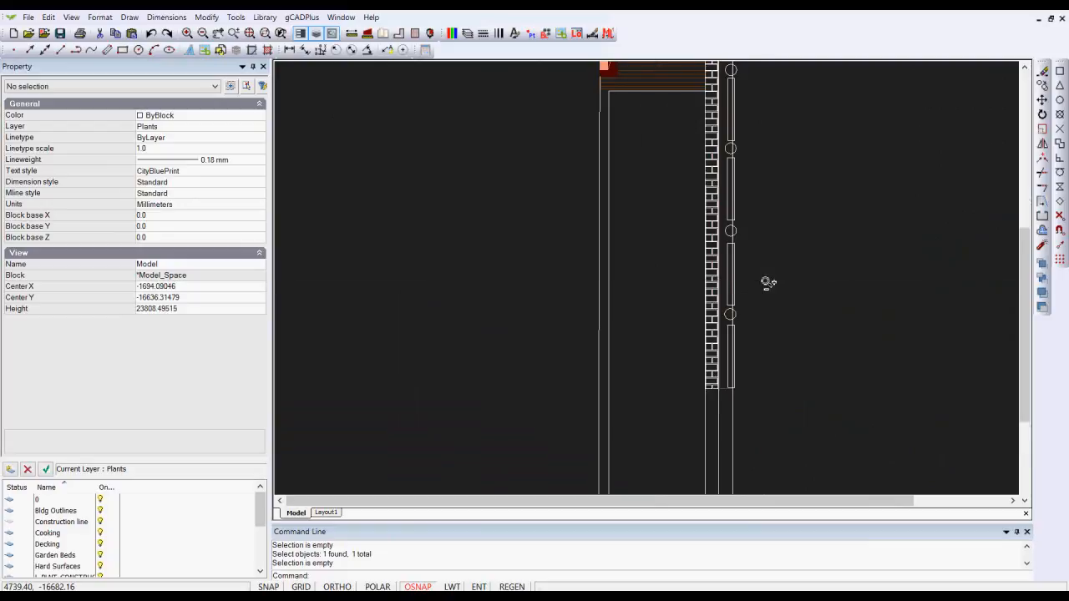
{"action": "scroll", "coordinate": [721, 286], "scroll_direction": "down", "scroll_amount": 1}
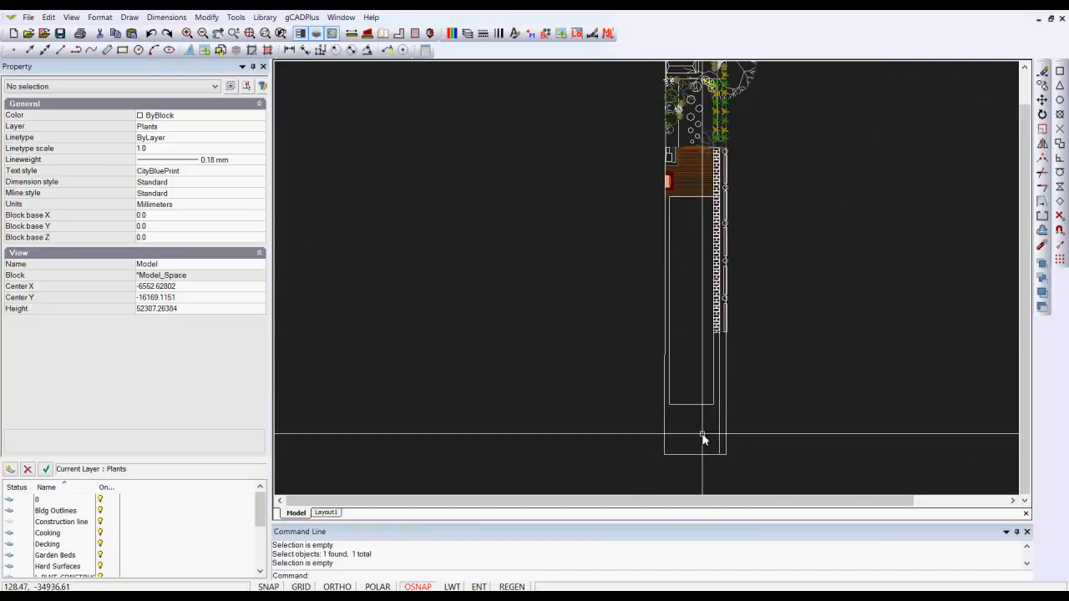
{"action": "mouse_move", "coordinate": [693, 444]}
{"action": "middle_mouse_down"}
{"action": "mouse_move", "coordinate": [675, 393]}
{"action": "mouse_move", "coordinate": [623, 336]}
{"action": "middle_mouse_up"}
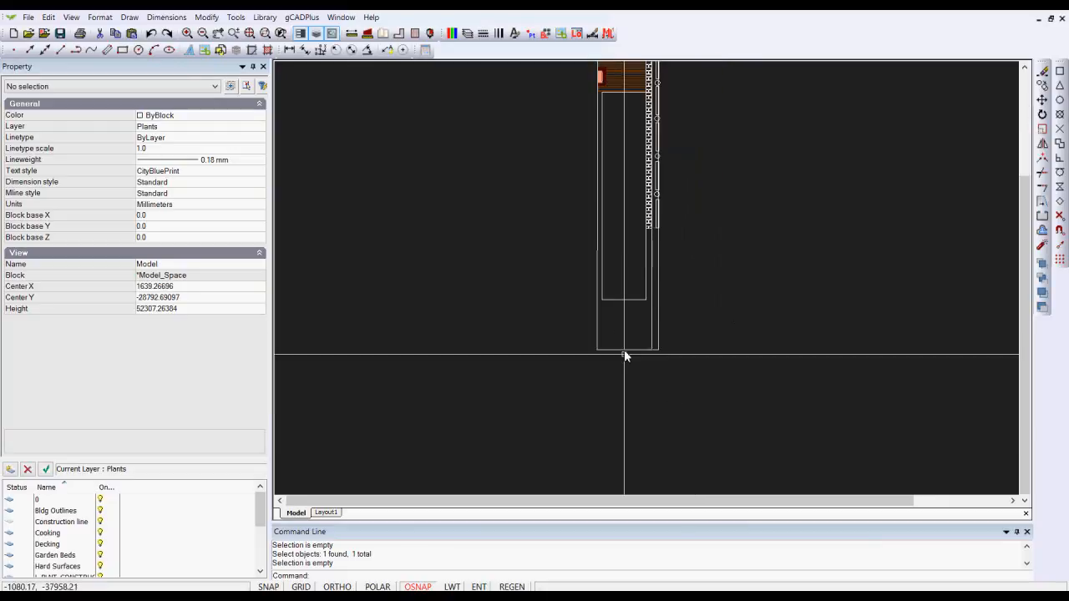
{"action": "left_click", "coordinate": [425, 49]}
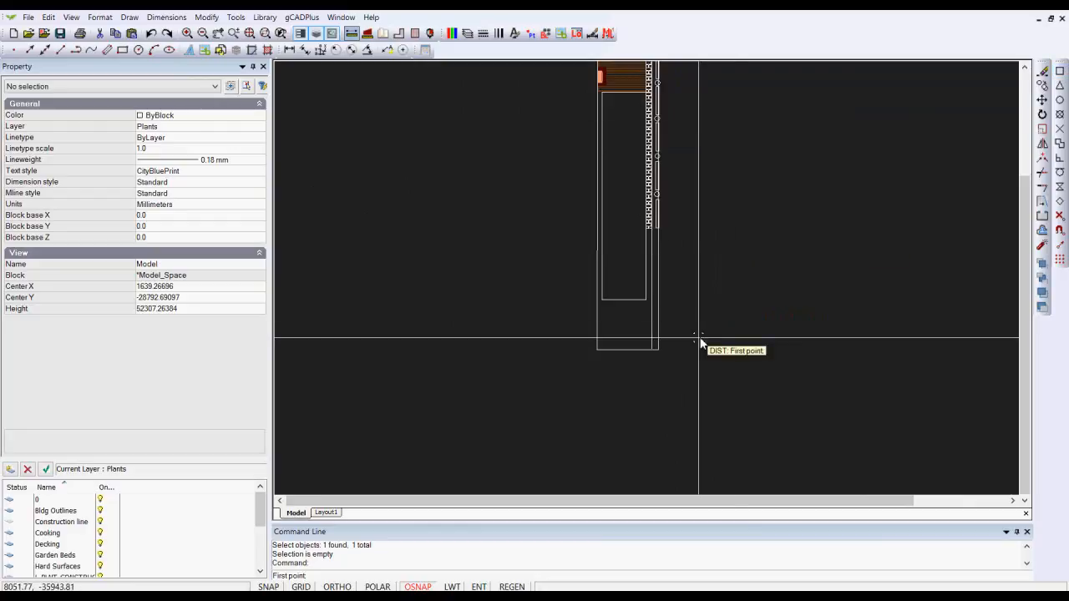
{"action": "left_click", "coordinate": [597, 349]}
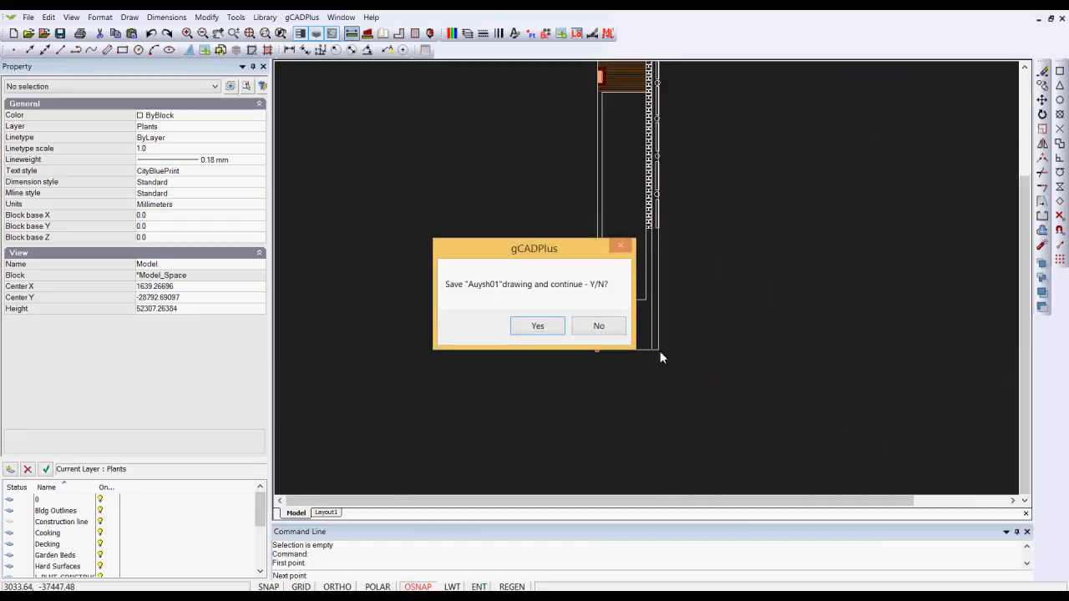
{"action": "left_click", "coordinate": [538, 327]}
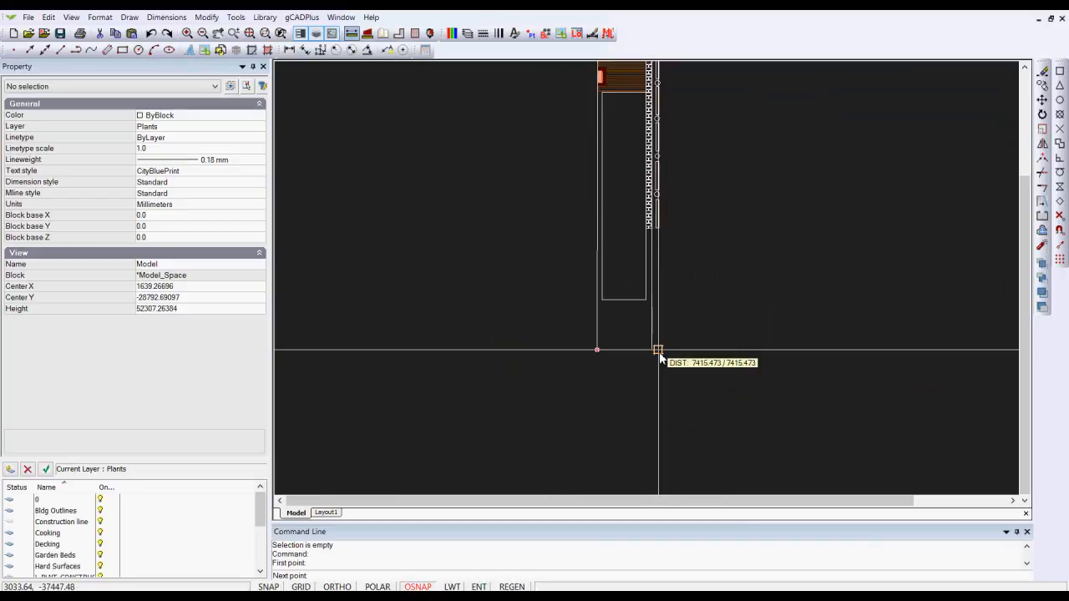
{"action": "scroll", "coordinate": [660, 358], "scroll_direction": "up", "scroll_amount": 4}
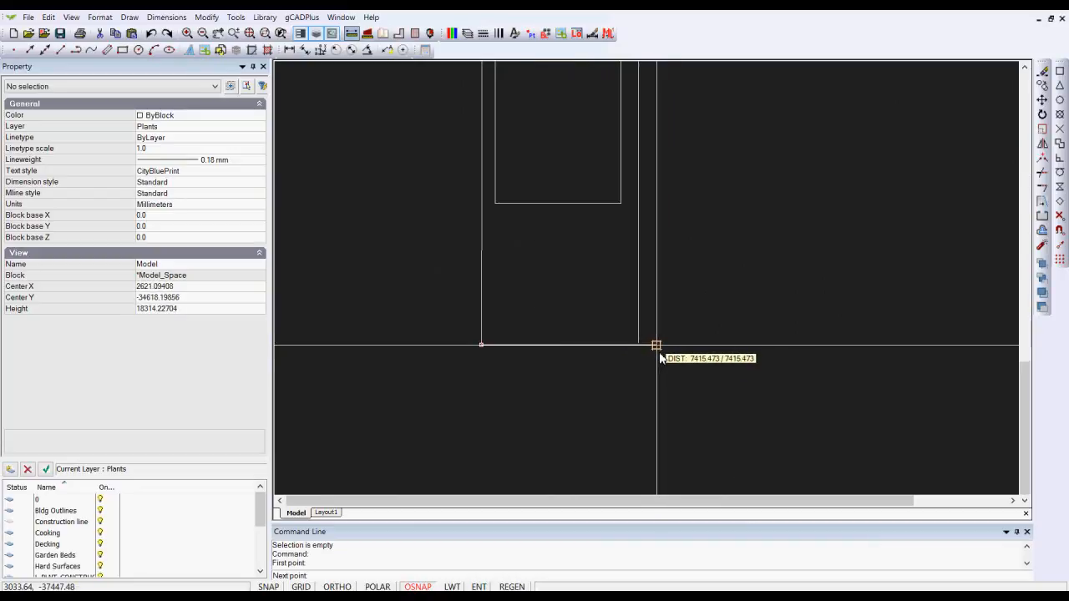
{"action": "scroll", "coordinate": [658, 351], "scroll_direction": "up", "scroll_amount": 1}
{"action": "left_click", "coordinate": [656, 344]}
{"action": "key", "text": "Return"}
Load the SimpleCar.lcd block from the Vehicles folder of the Details library
{"action": "scroll", "coordinate": [660, 388], "scroll_direction": "down", "scroll_amount": 5}
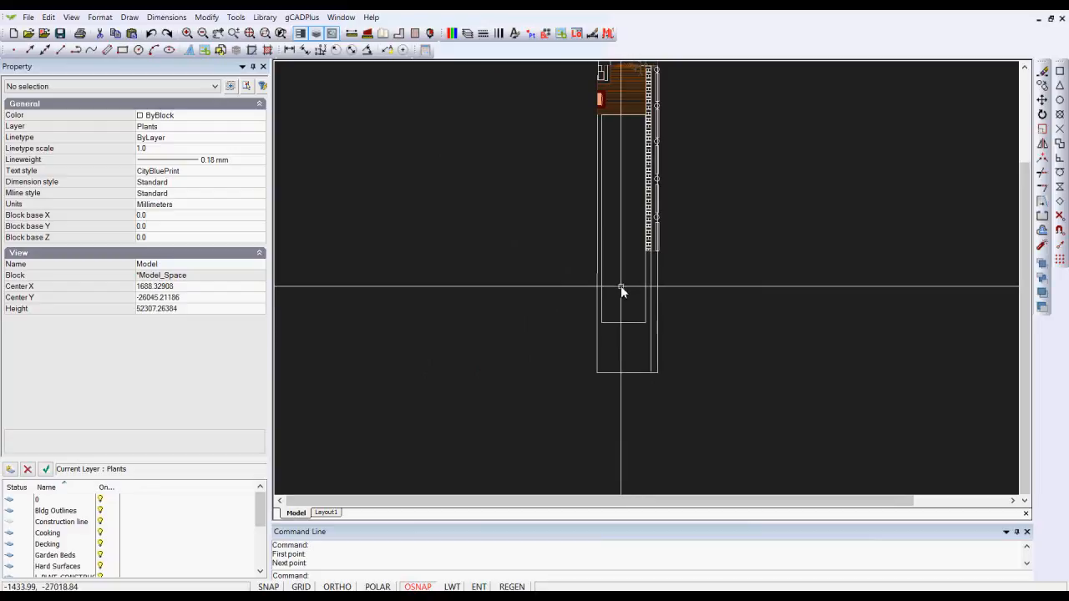
{"action": "left_click", "coordinate": [305, 18]}
{"action": "mouse_move", "coordinate": [265, 20]}
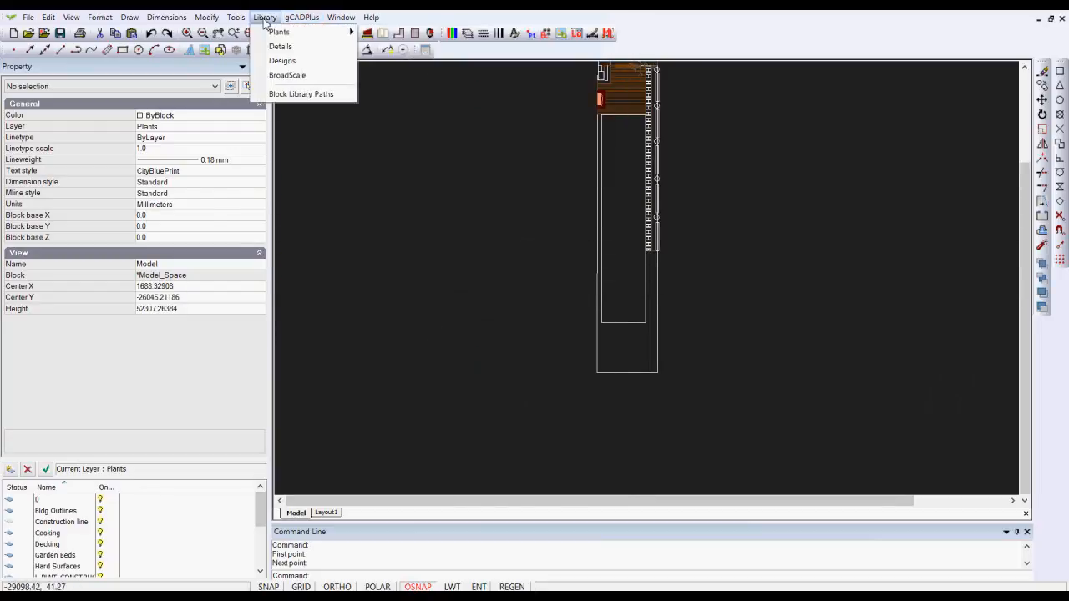
{"action": "left_click", "coordinate": [280, 48]}
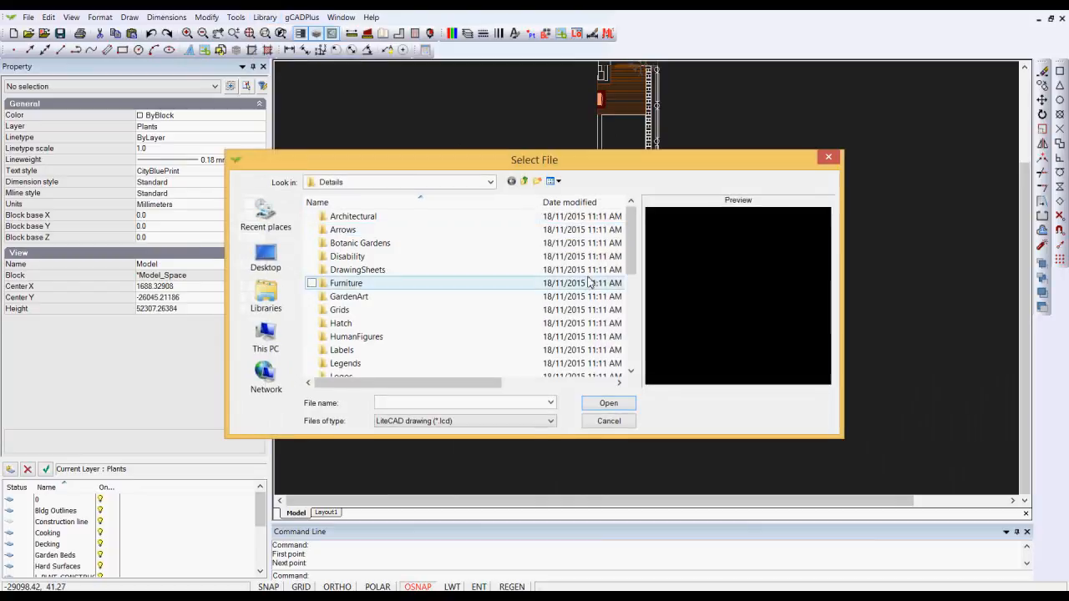
{"action": "left_click_drag", "start_coordinate": [631, 278], "coordinate": [631, 359]}
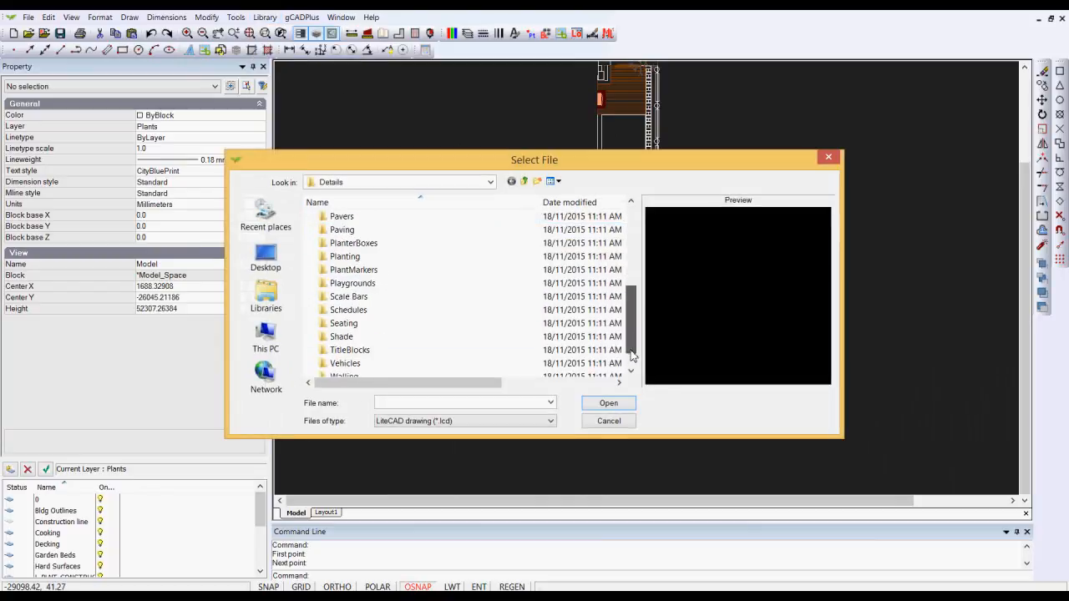
{"action": "double_click", "coordinate": [344, 364]}
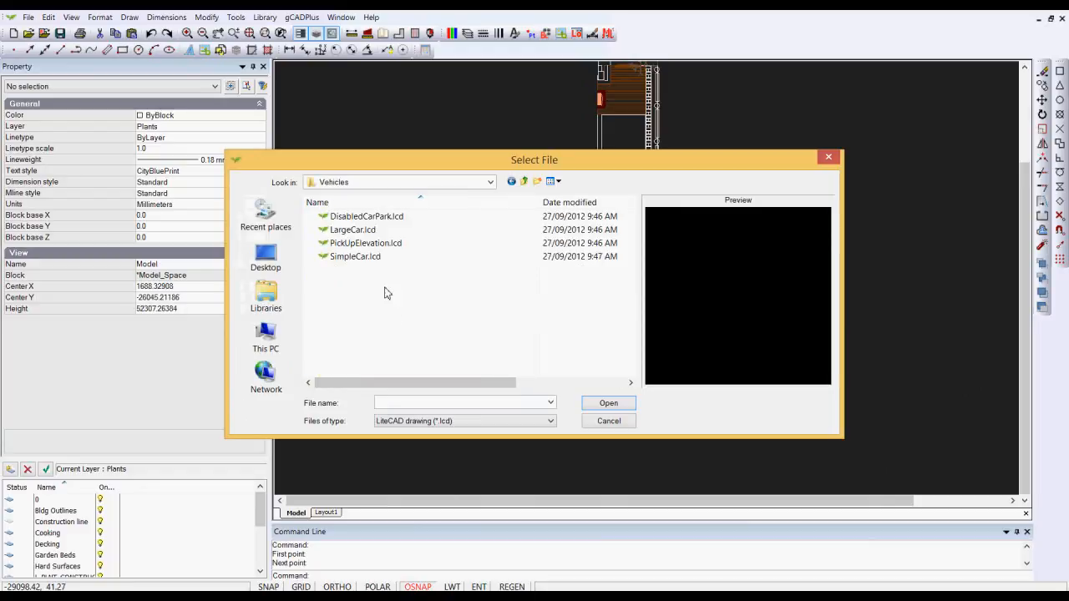
{"action": "left_click", "coordinate": [357, 258]}
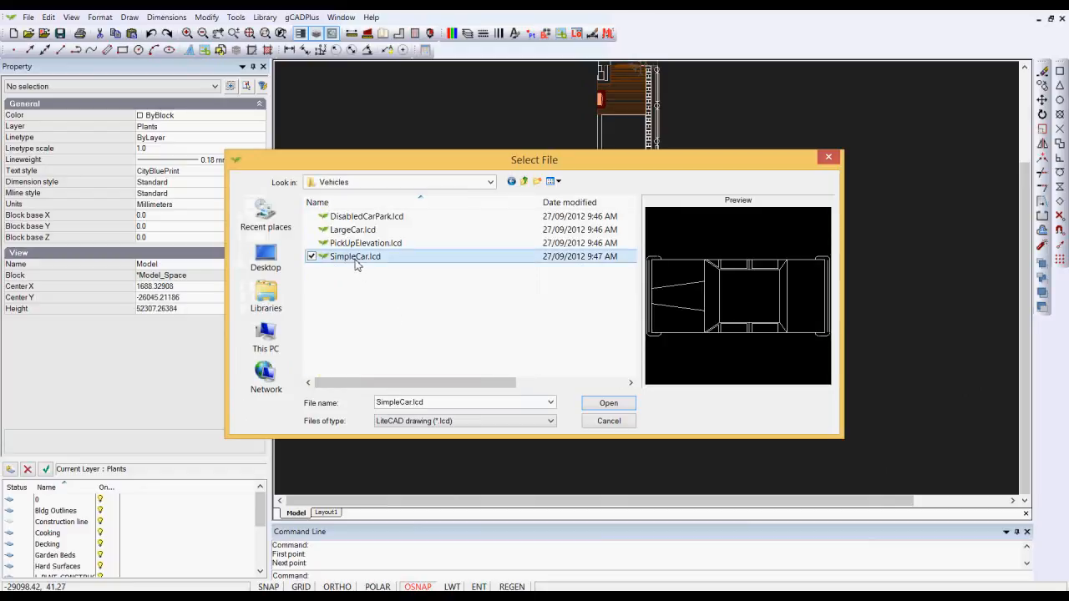
{"action": "left_click", "coordinate": [608, 404]}
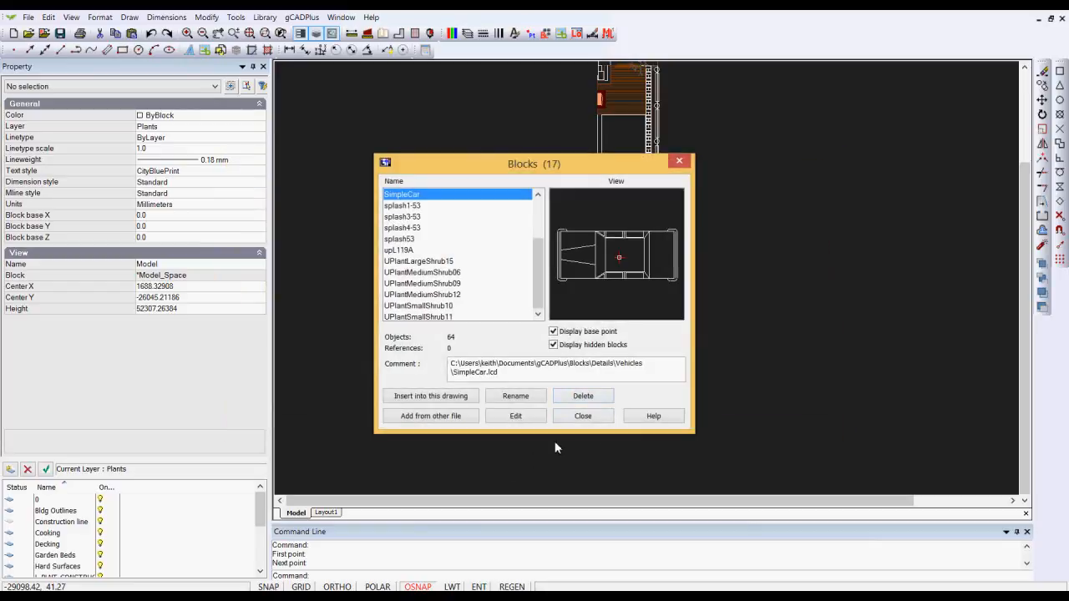
Insert the SimpleCar block at scale 1.0 in the space between the building outline and the plot's lower boundary
{"action": "left_click", "coordinate": [433, 397]}
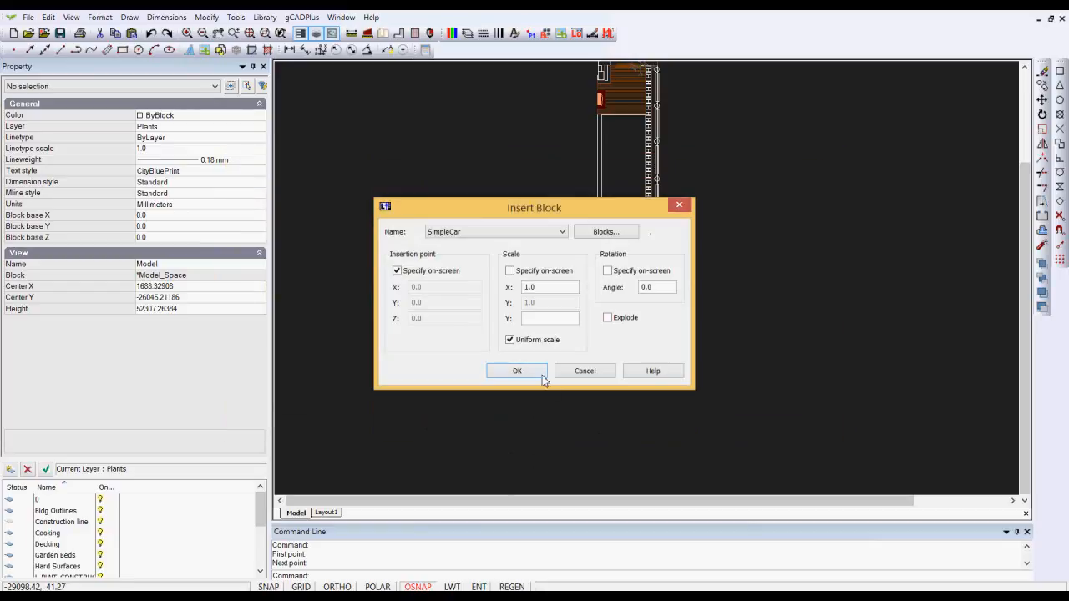
{"action": "left_click", "coordinate": [515, 372]}
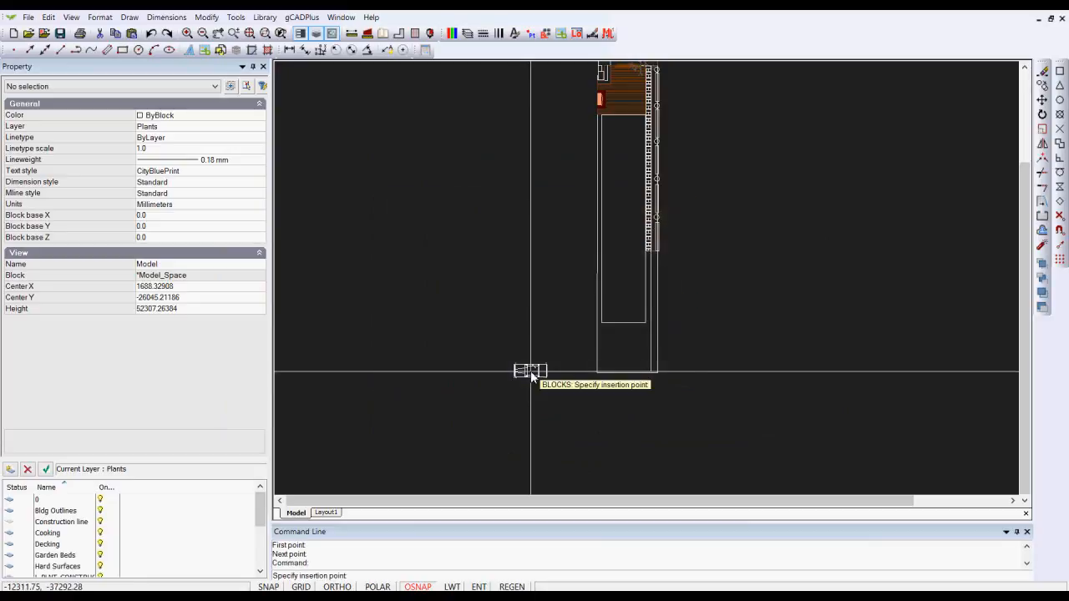
{"action": "scroll", "coordinate": [614, 355], "scroll_direction": "up", "scroll_amount": 4}
{"action": "left_click", "coordinate": [624, 367]}
Place the SimpleCar block between the building outline and the plot's lower boundary, and rotate it lengthwise to about 269 degrees
{"action": "left_click", "coordinate": [655, 380]}
{"action": "left_click", "coordinate": [641, 365]}
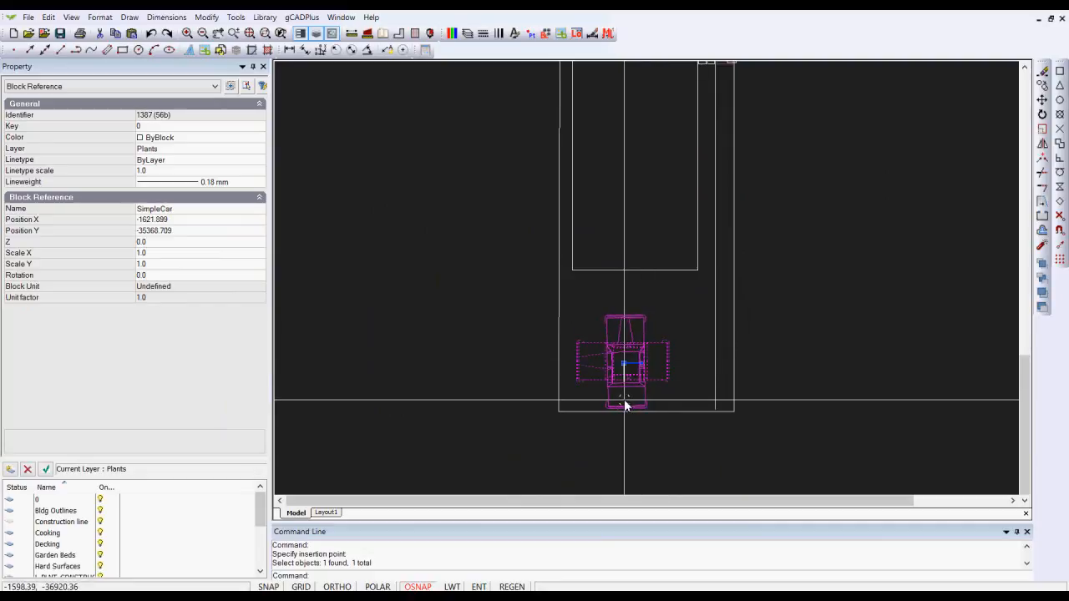
{"action": "left_click", "coordinate": [626, 381]}
Move the rotated car block closer to the plot's left boundary, just below the building outline, and clear the selection
{"action": "left_click", "coordinate": [624, 364]}
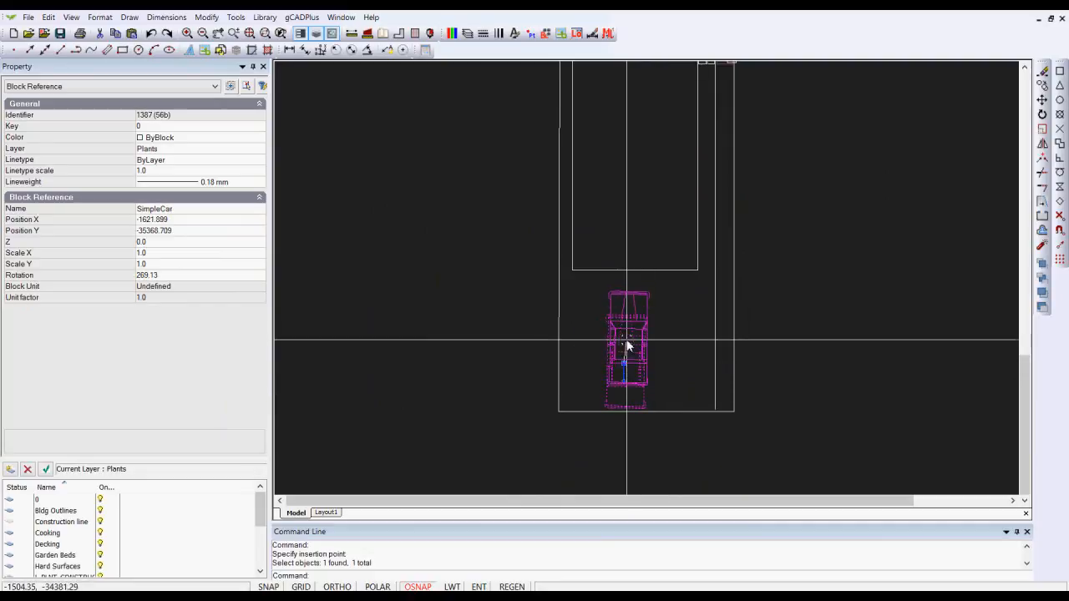
{"action": "left_click", "coordinate": [598, 334]}
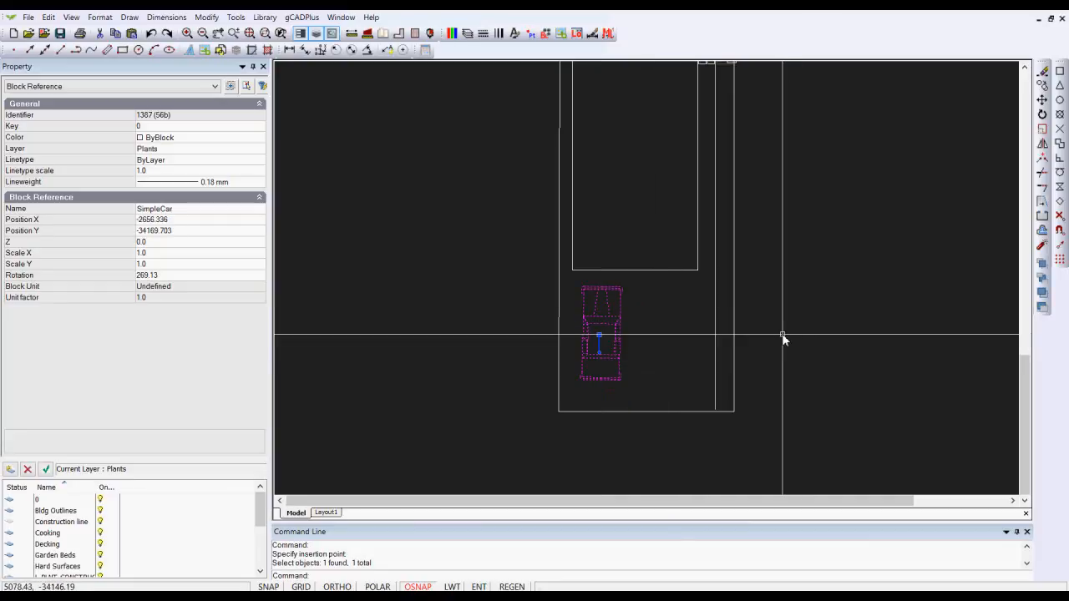
{"action": "key", "text": "Escape"}
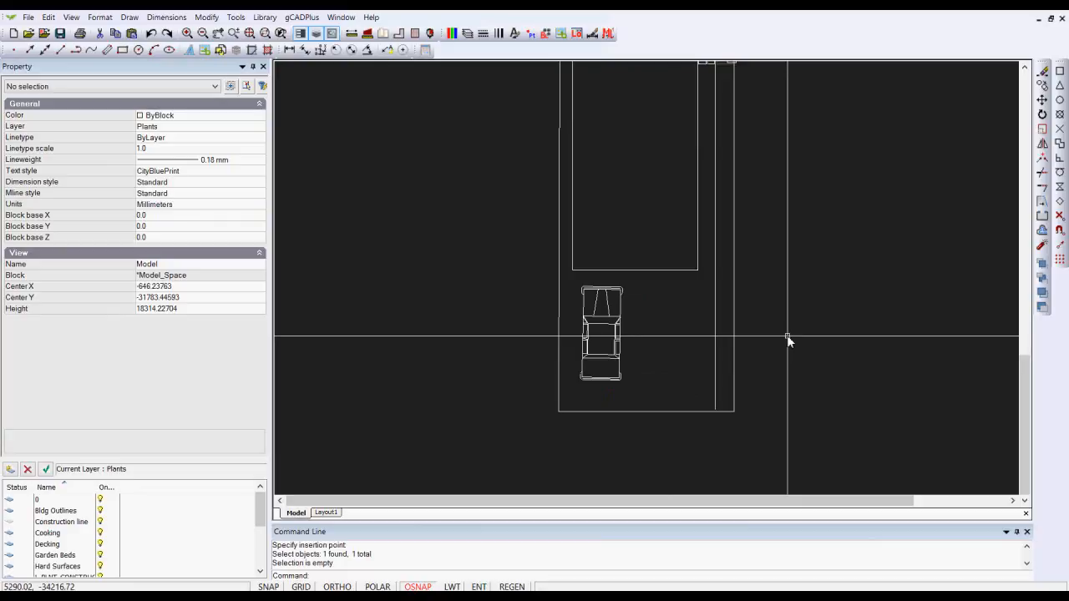
Examine the whole rescaled plan with the parked car, and inspect the decking area beside the brick path up close
{"action": "right_click", "coordinate": [787, 335]}
{"action": "left_click", "coordinate": [844, 345]}
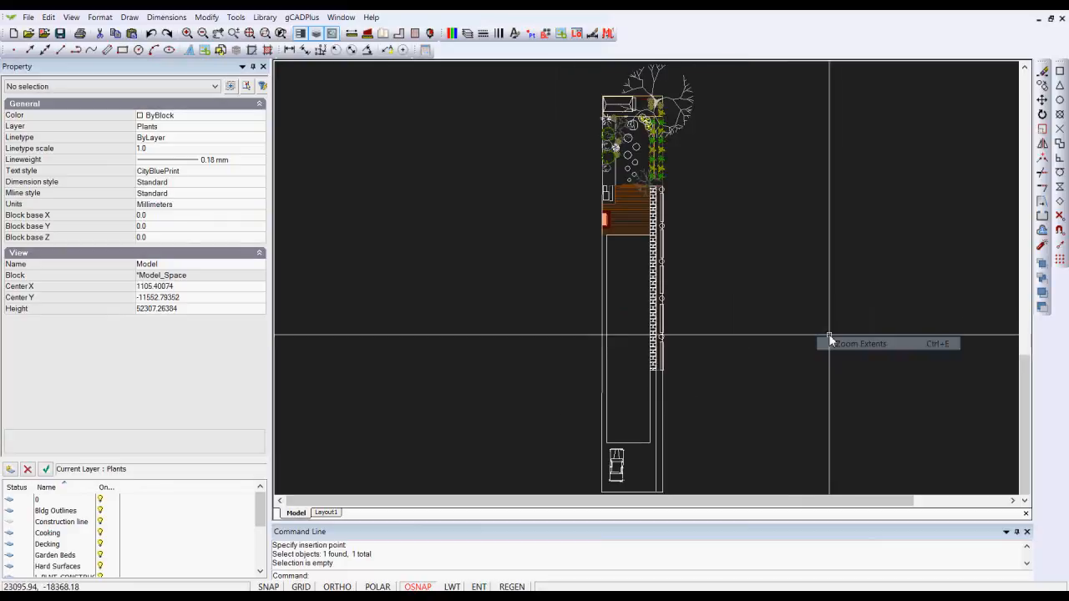
{"action": "scroll", "coordinate": [621, 200], "scroll_direction": "up", "scroll_amount": 3}
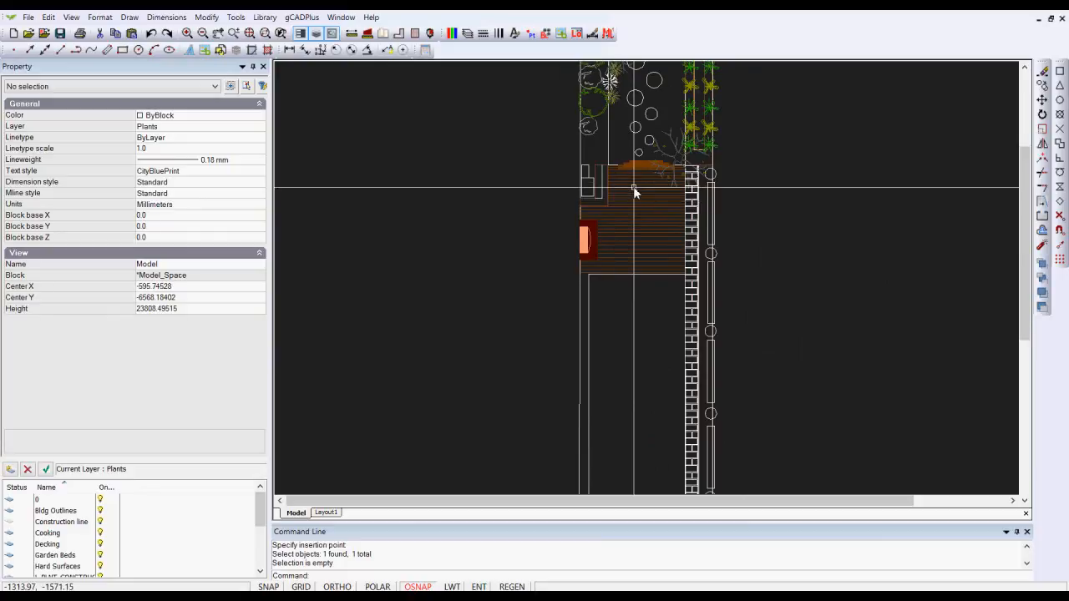
{"action": "scroll", "coordinate": [633, 186], "scroll_direction": "up", "scroll_amount": 3}
{"action": "scroll", "coordinate": [633, 186], "scroll_direction": "up", "scroll_amount": 1}
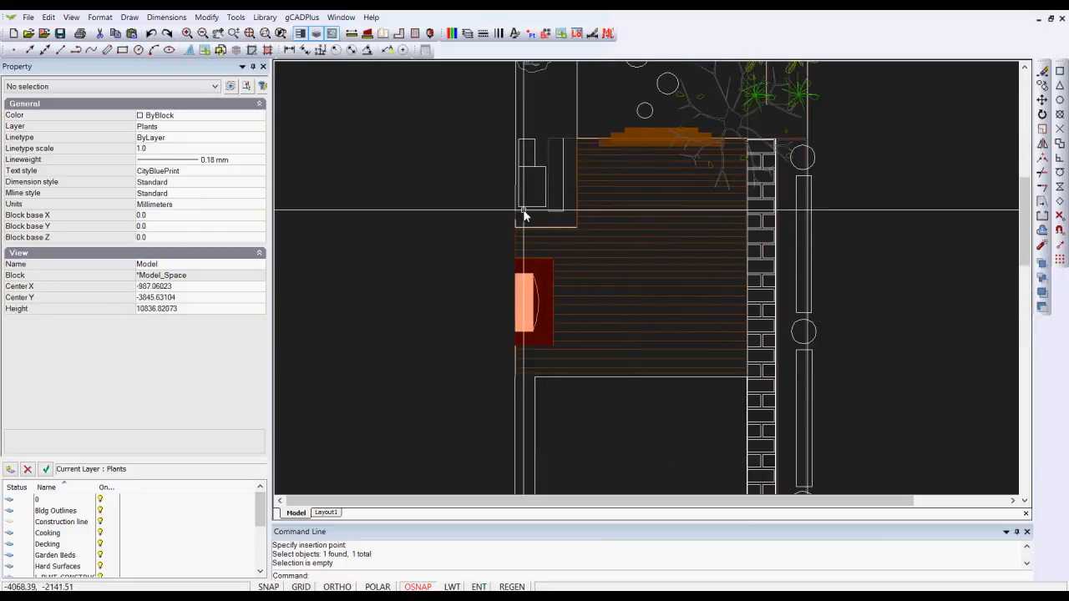